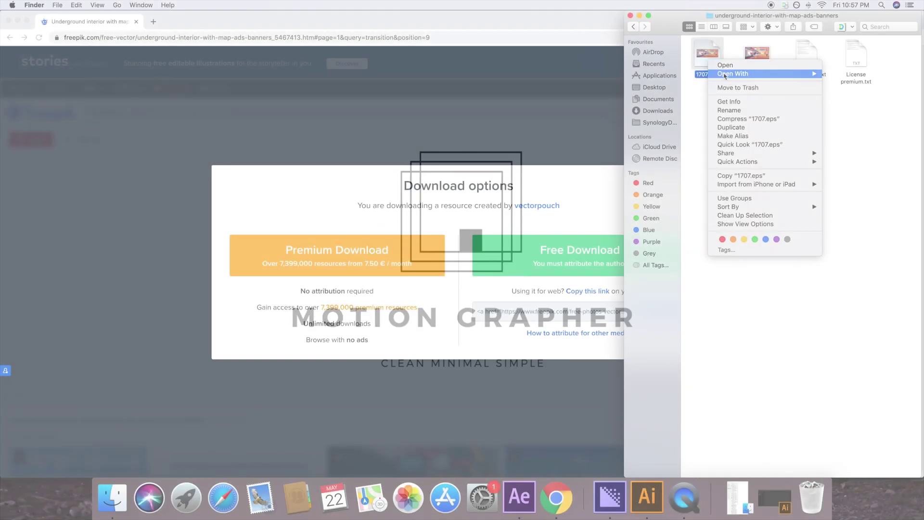
- Open 1707.eps in Adobe Illustrator CC 2019 from Finder's Open With menu
mouse_move(732, 74)
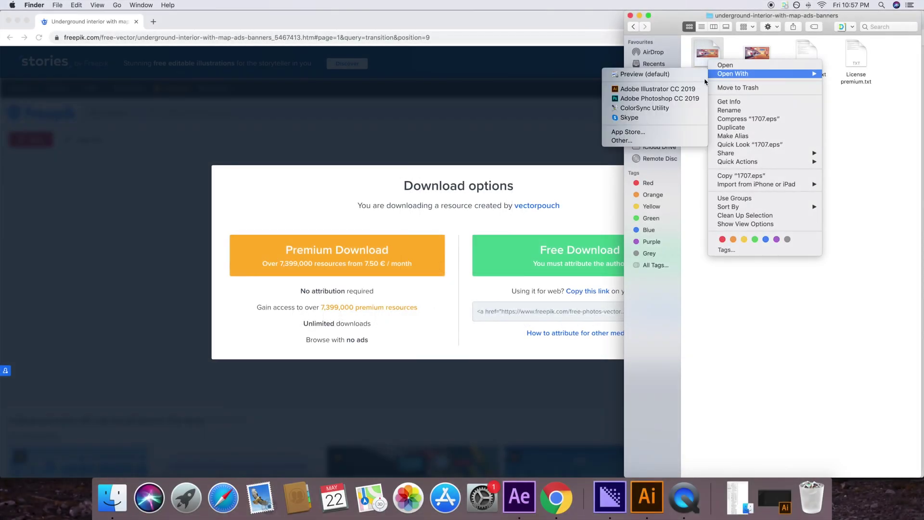
click(663, 89)
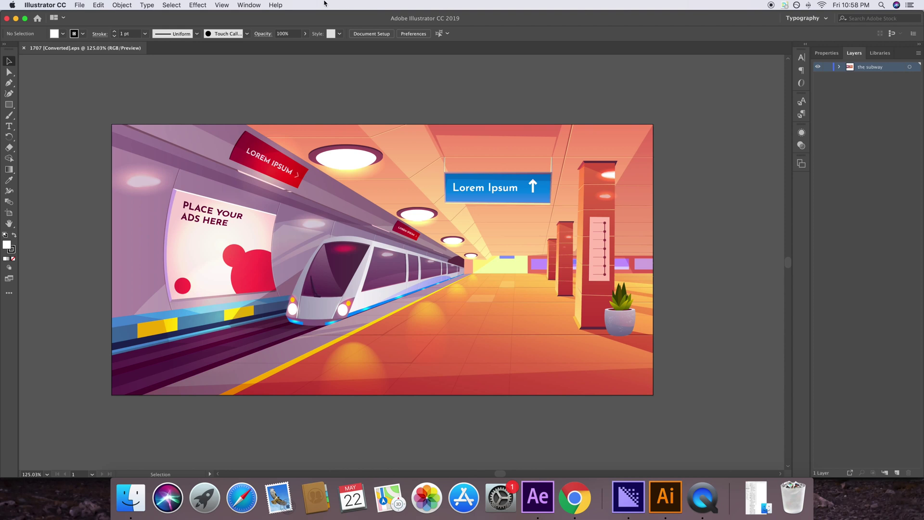
- Show the Layers panel and expand the subway layer and its Clip Group
click(249, 5)
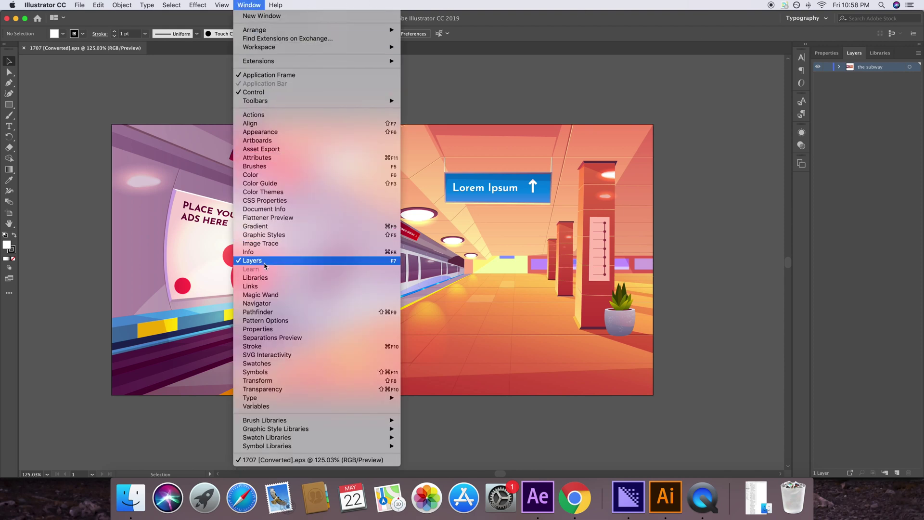
click(265, 260)
click(341, 242)
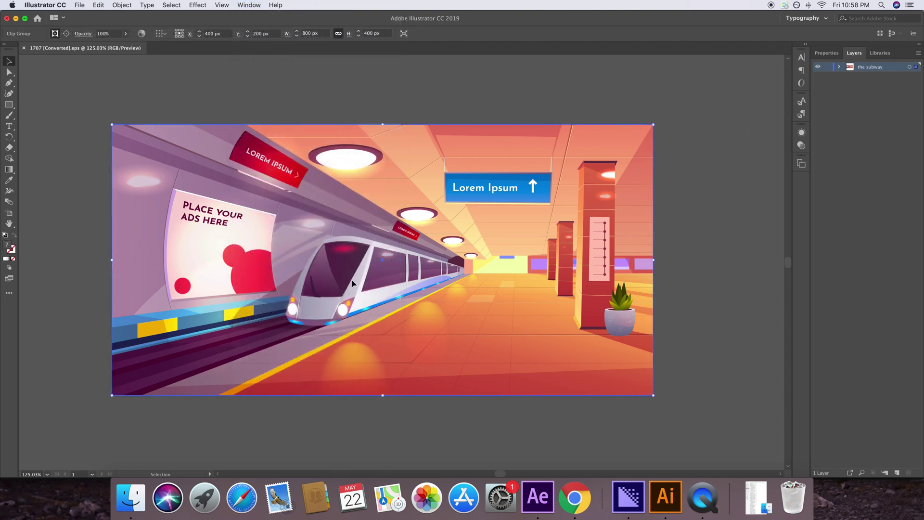
click(713, 144)
click(839, 66)
click(851, 77)
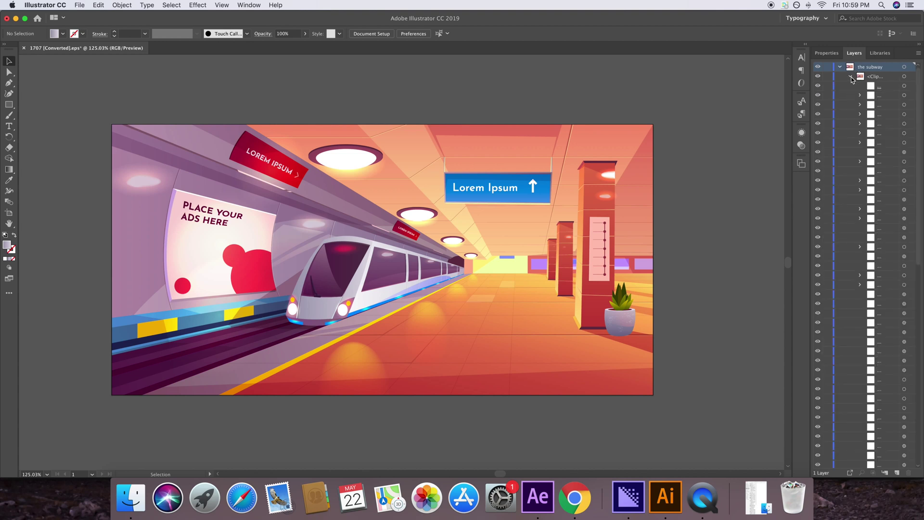
click(357, 275)
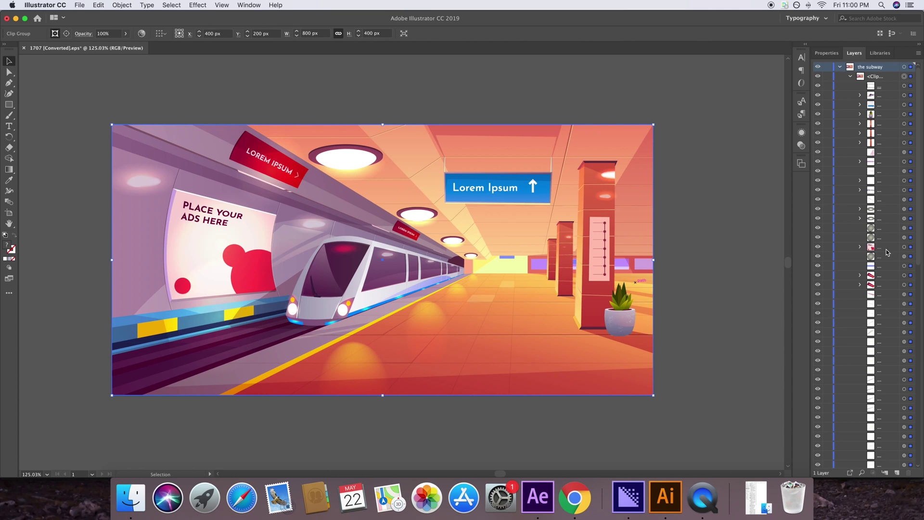
- Select the train group and cut it out of the subway artwork
click(905, 97)
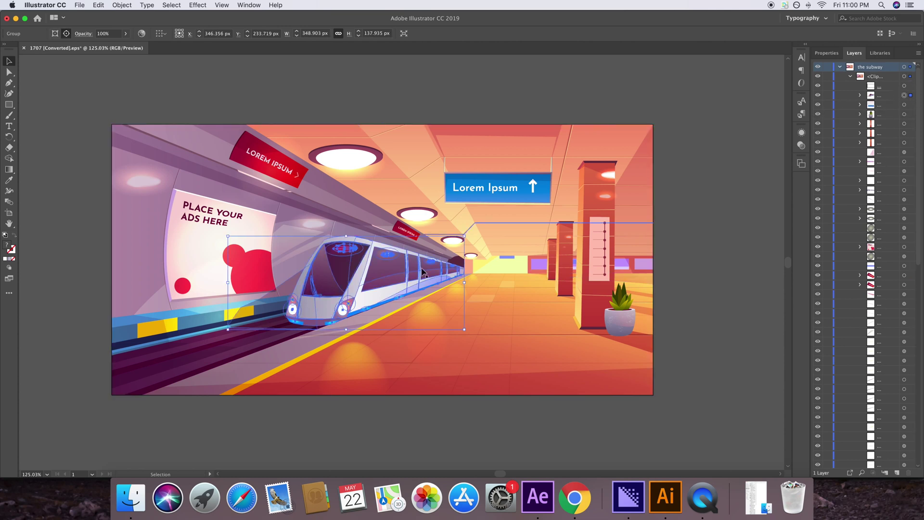
key(a)
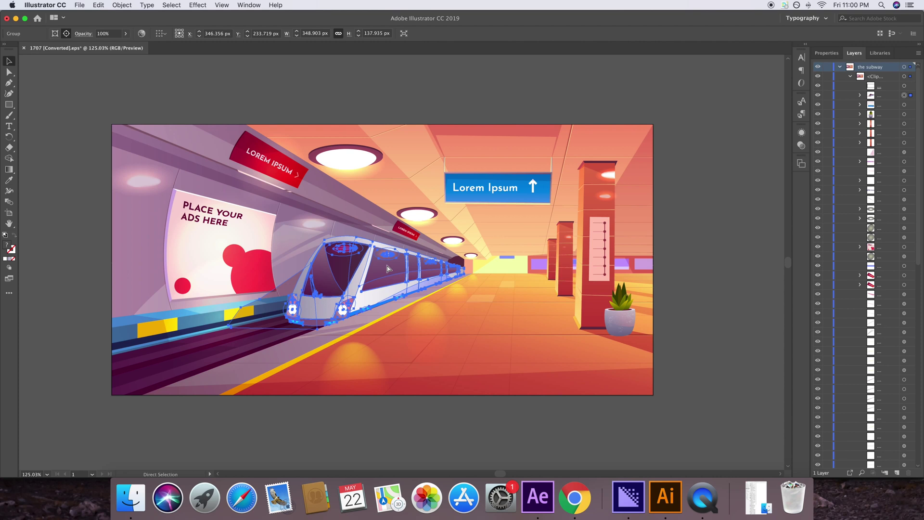
key(Delete)
key(v)
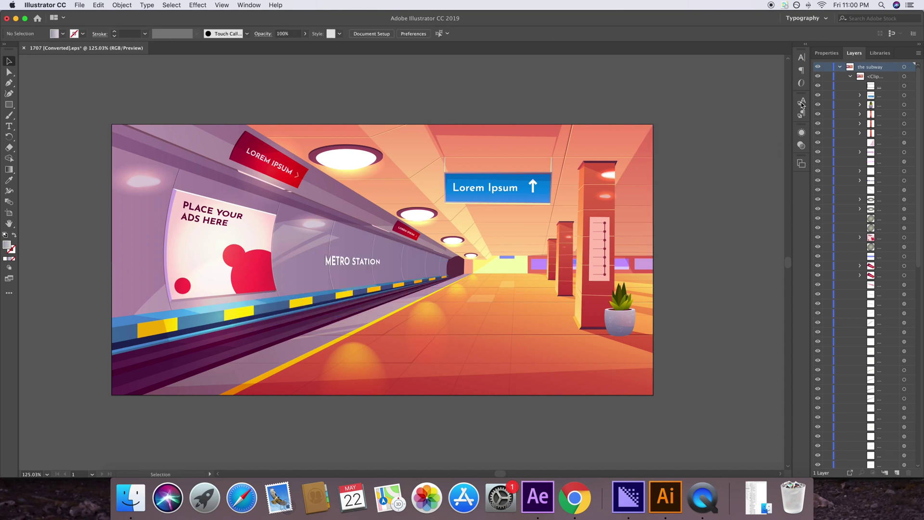
click(841, 67)
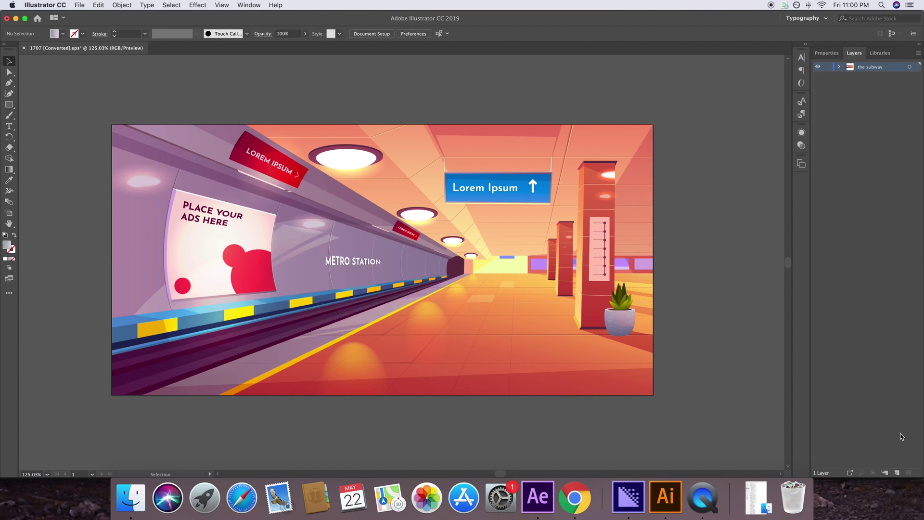
- Add a new layer and paste the train back in place on it
click(897, 473)
key(super+f)
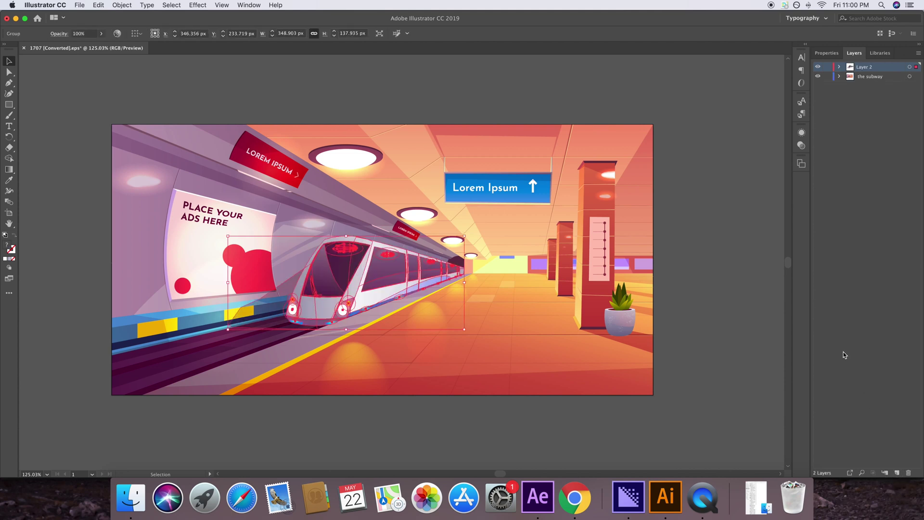
click(720, 316)
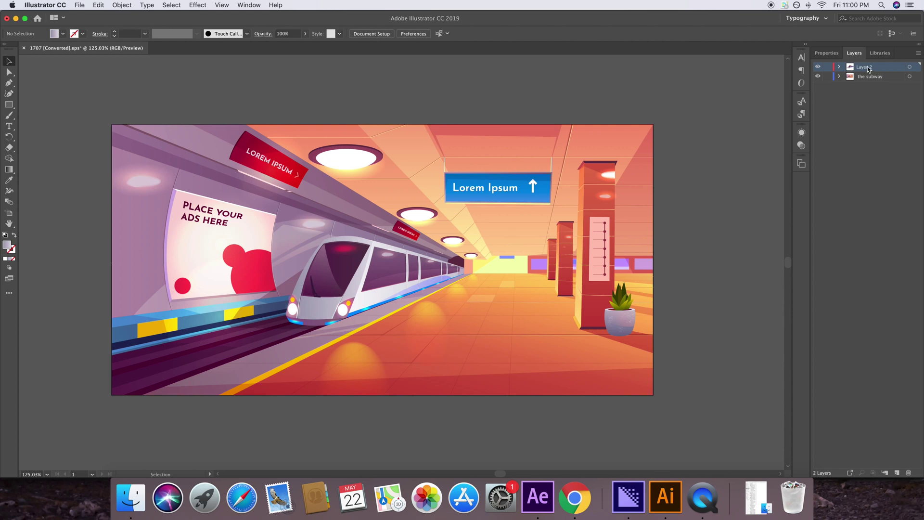
- Rename Layer 2 to 'metro train'
double_click(870, 68)
text(train)
key(super+a)
text(me)
key(Return)
click(79, 5)
- Save as 1707 [Converted].ai in Adobe Illustrator (ai) format, accepting the default options
click(100, 81)
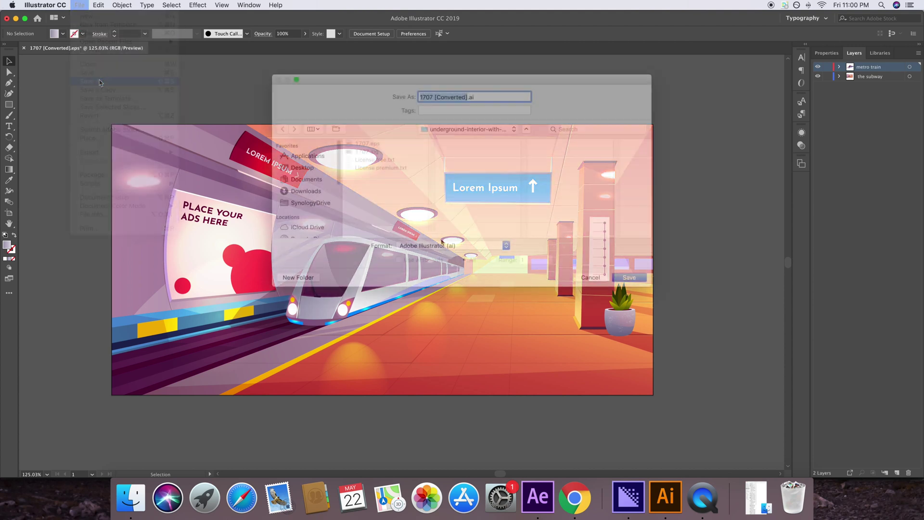
click(444, 250)
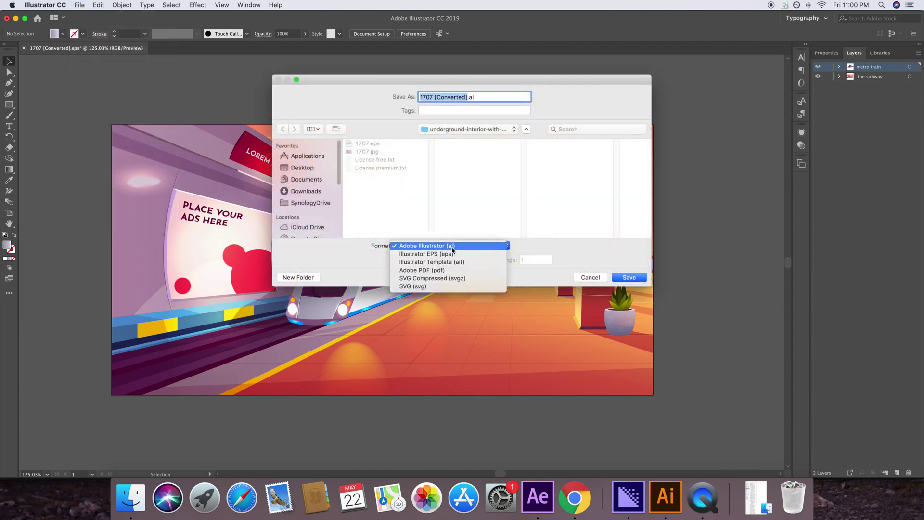
click(453, 229)
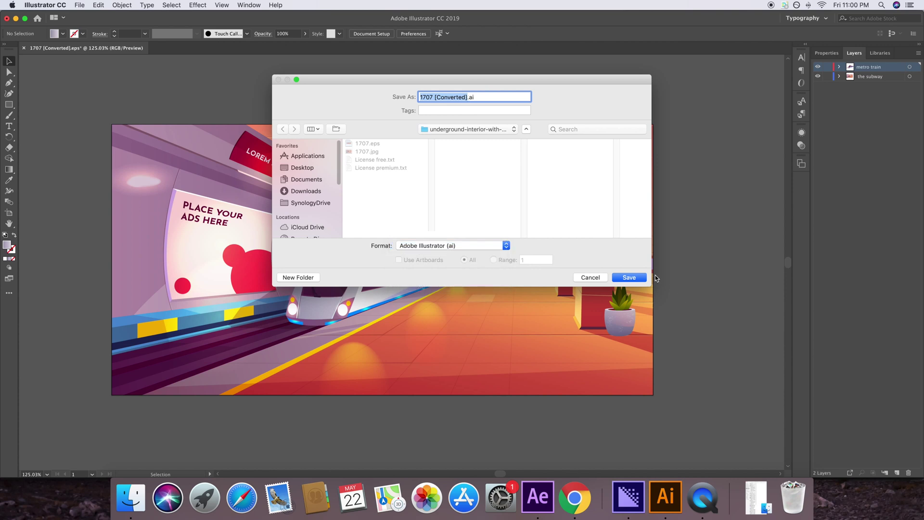
click(628, 278)
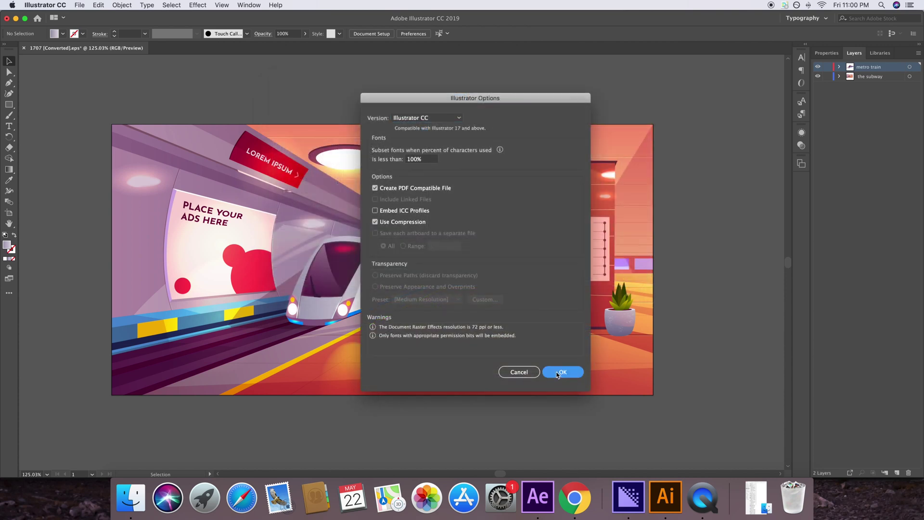
click(558, 373)
- Import 1707 [Converted].ai into the After Effects Project panel by dragging it from Finder
click(538, 496)
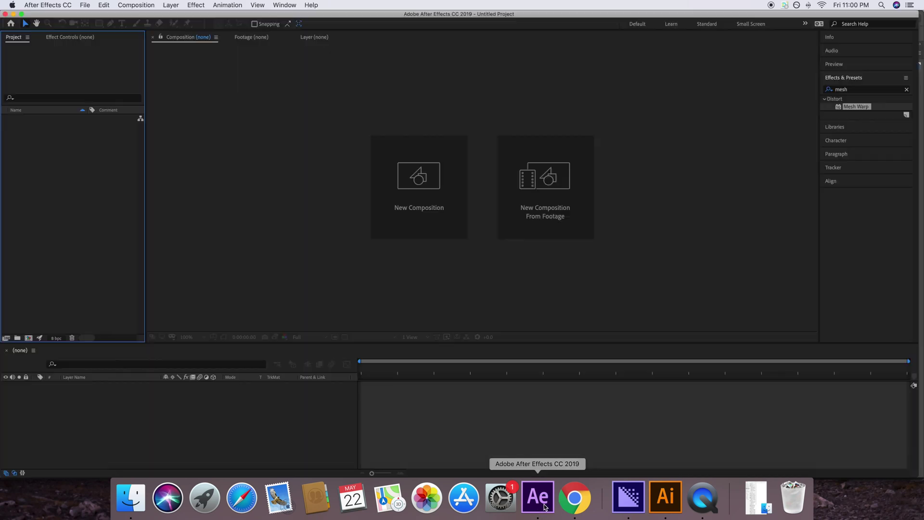
click(131, 497)
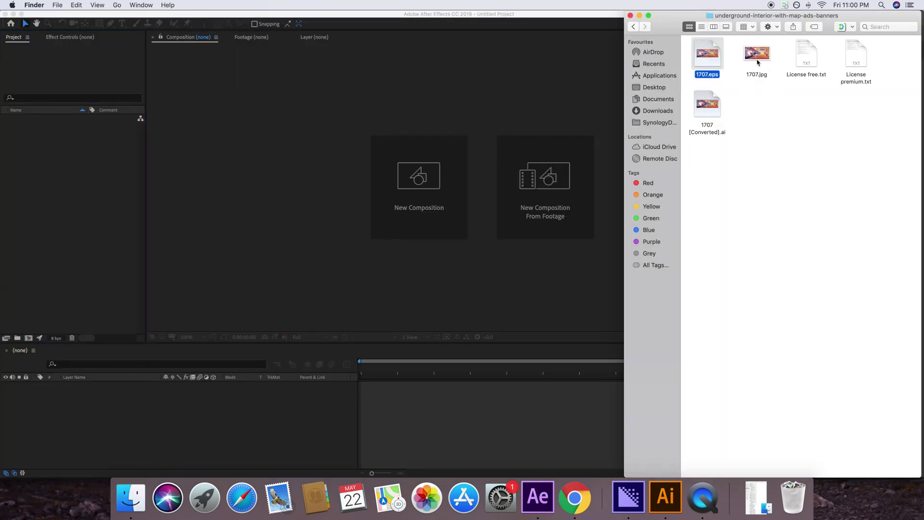
drag(707, 106, 39, 166)
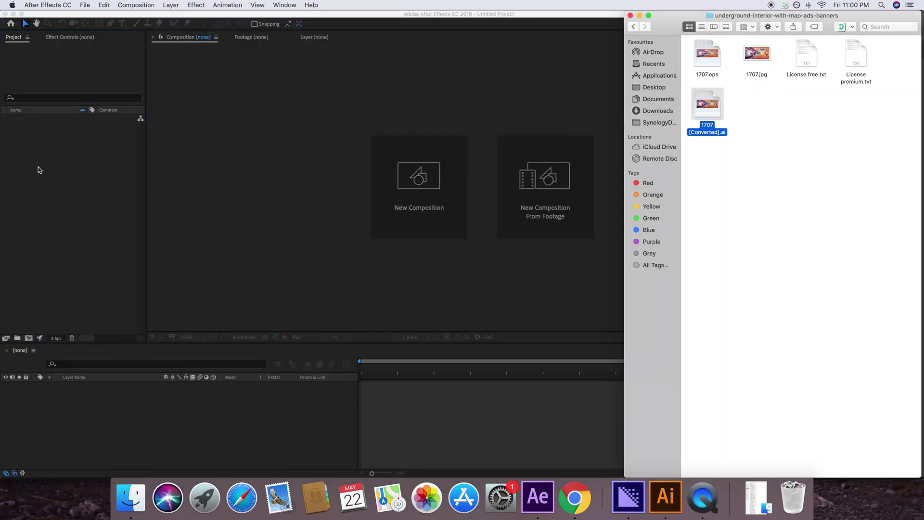
click(553, 284)
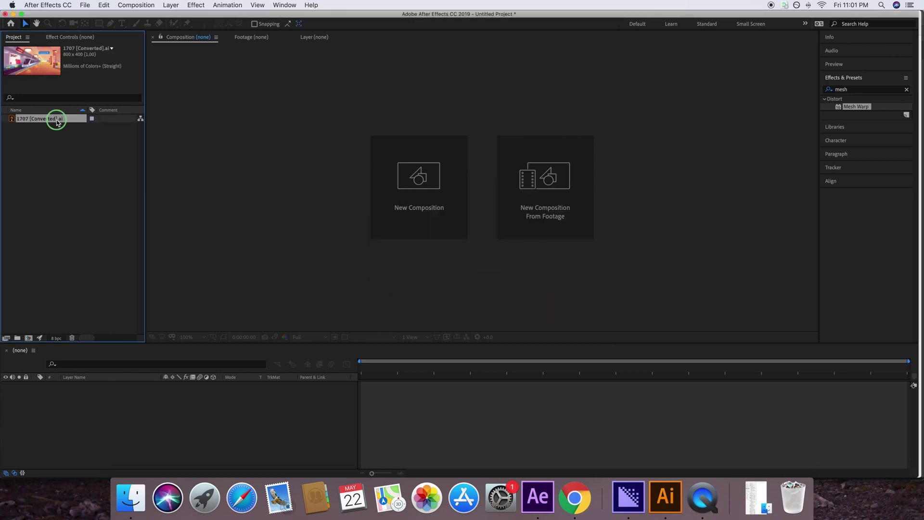
- Replace the footage with a layered comp and open the 1707 [Converted] composition
right_click(57, 122)
mouse_move(97, 189)
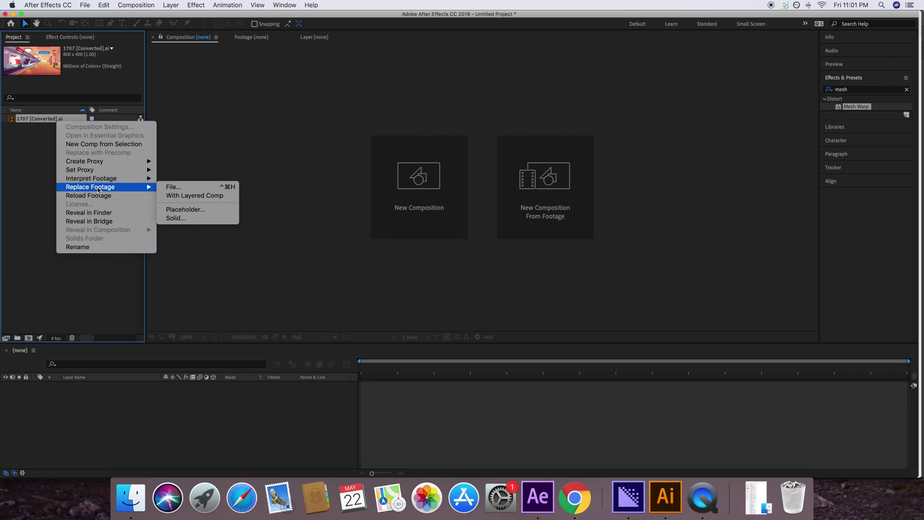
click(168, 196)
double_click(40, 119)
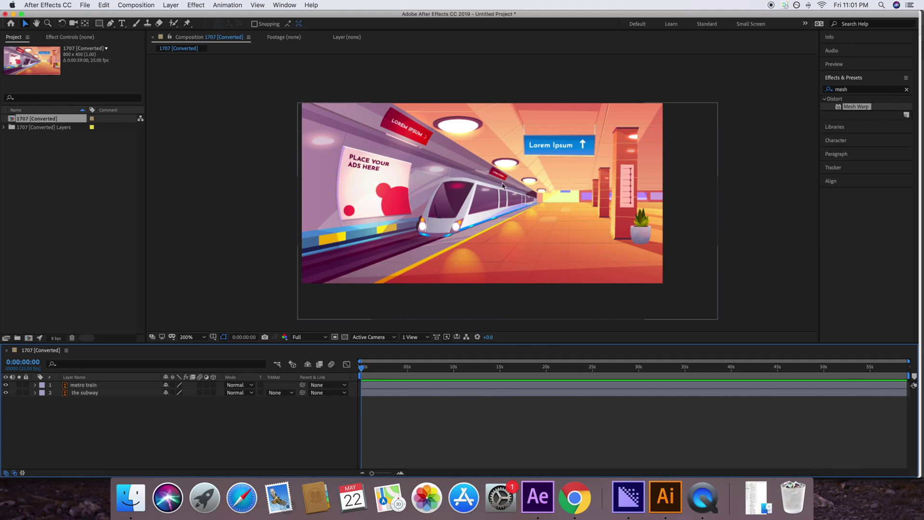
- Check the subway and metro train layers, briefly toggling the train's visibility
click(85, 393)
click(83, 403)
click(86, 393)
click(84, 385)
click(6, 385)
click(6, 385)
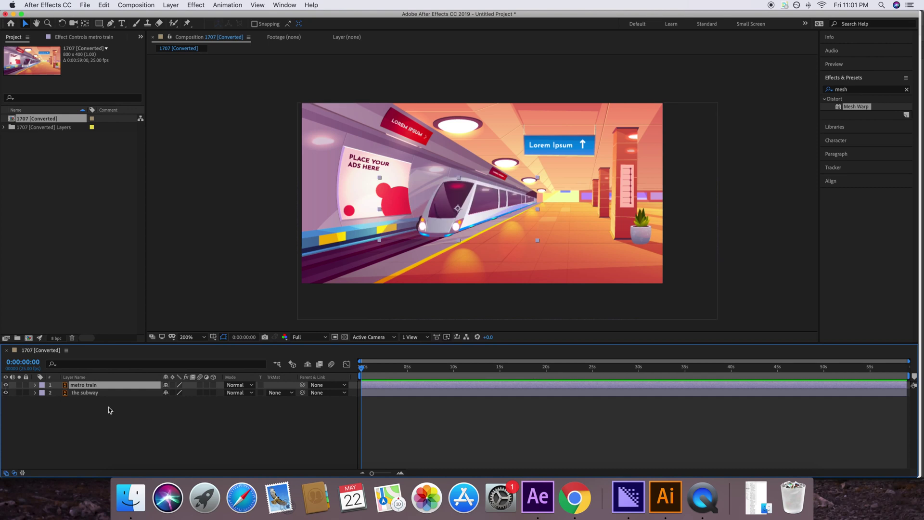
- Review the current composition's settings and close them unchanged
click(136, 4)
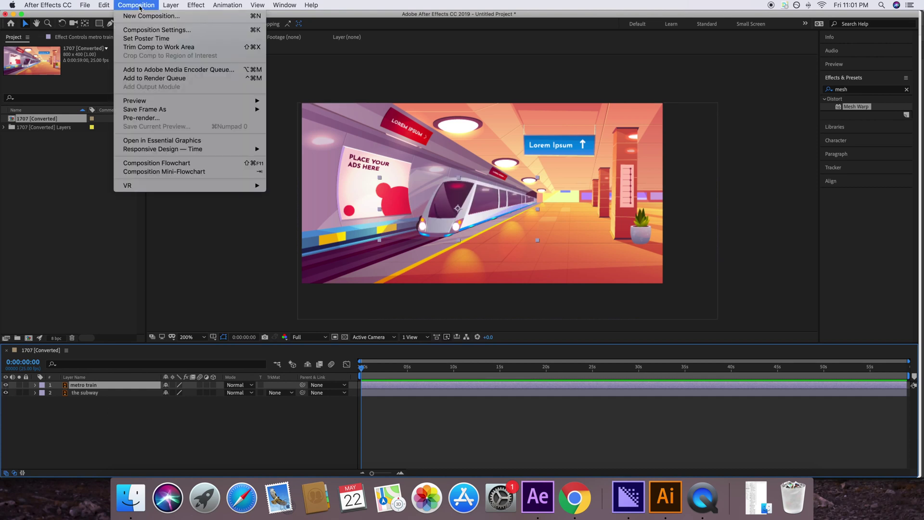
click(135, 5)
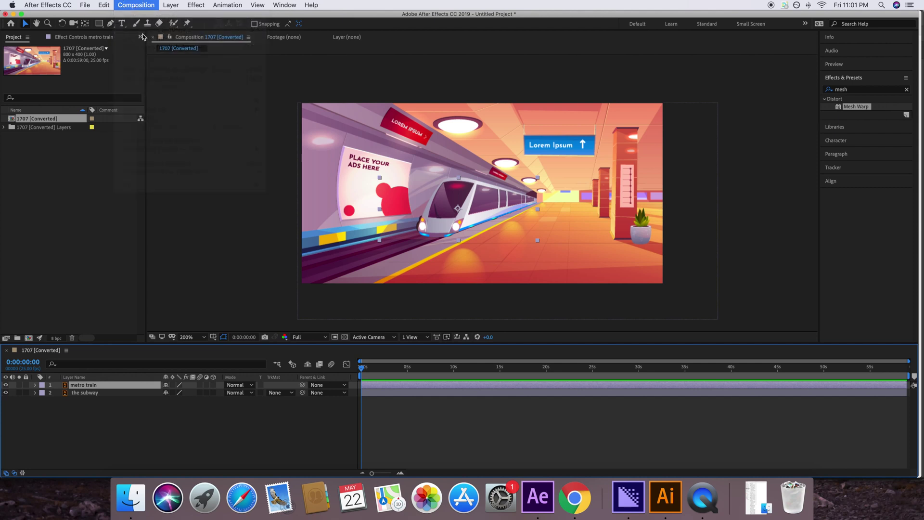
click(129, 5)
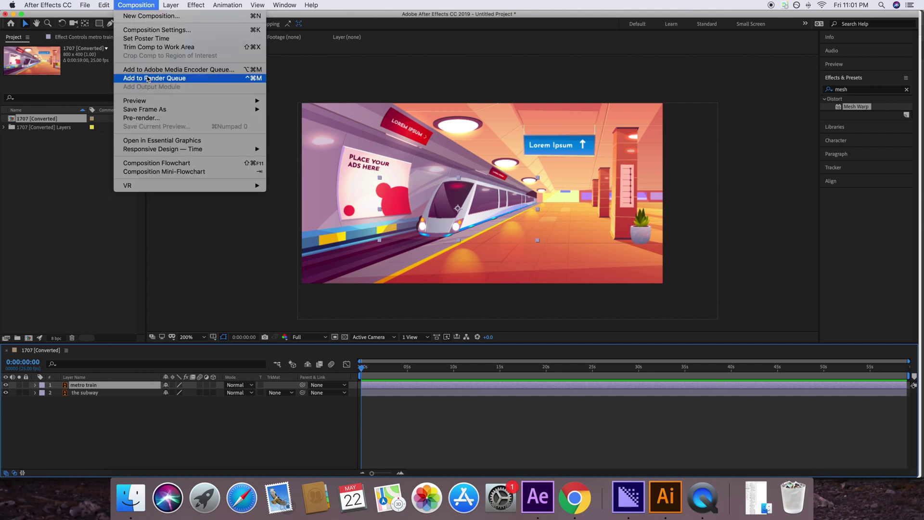
click(160, 30)
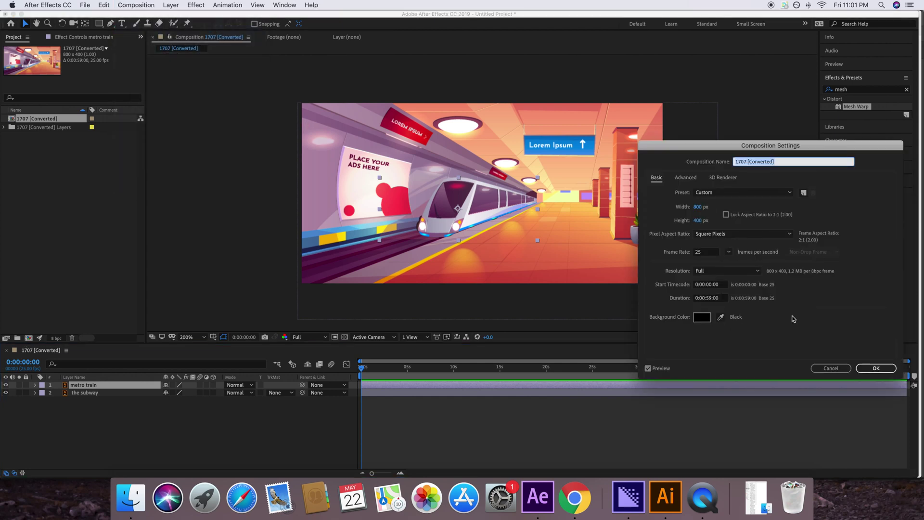
click(837, 368)
- Create a composition named Main comp, 1920×1080 at 25 fps, lasting 0:00:10:00
click(28, 338)
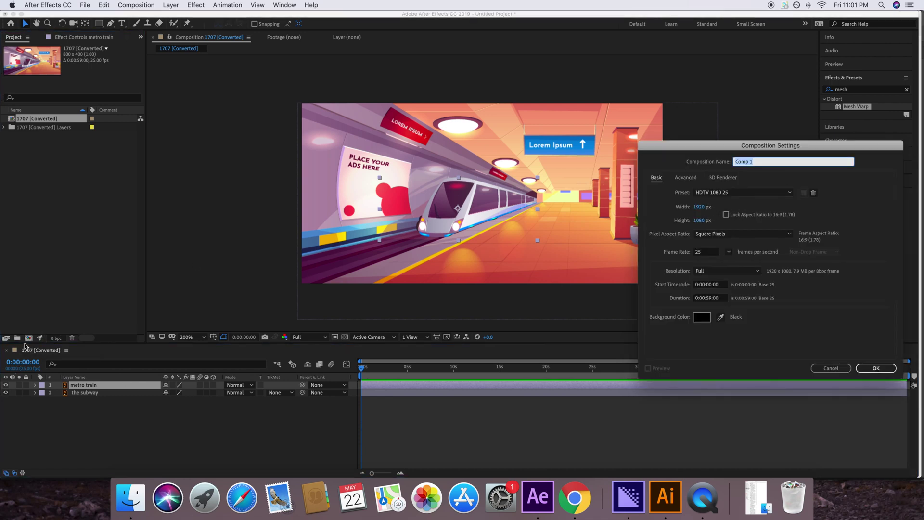
drag(749, 152, 466, 106)
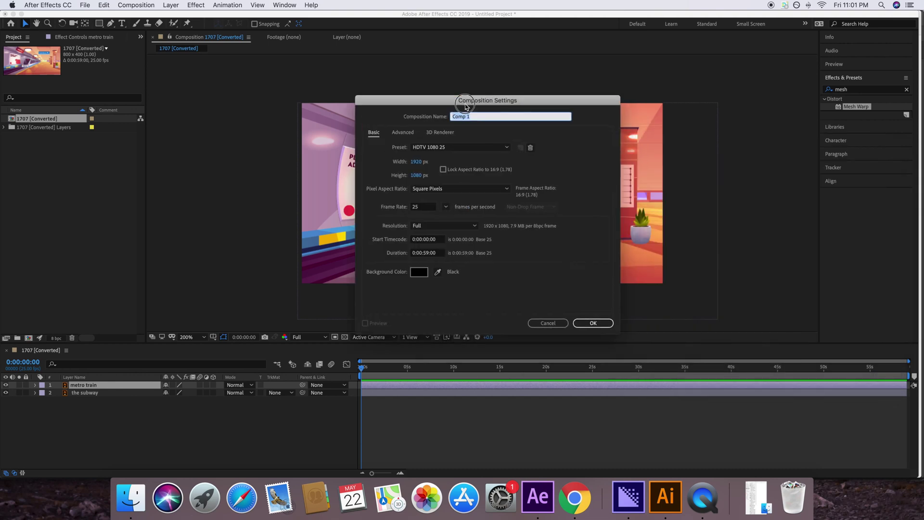
text(Main c)
click(416, 162)
click(417, 175)
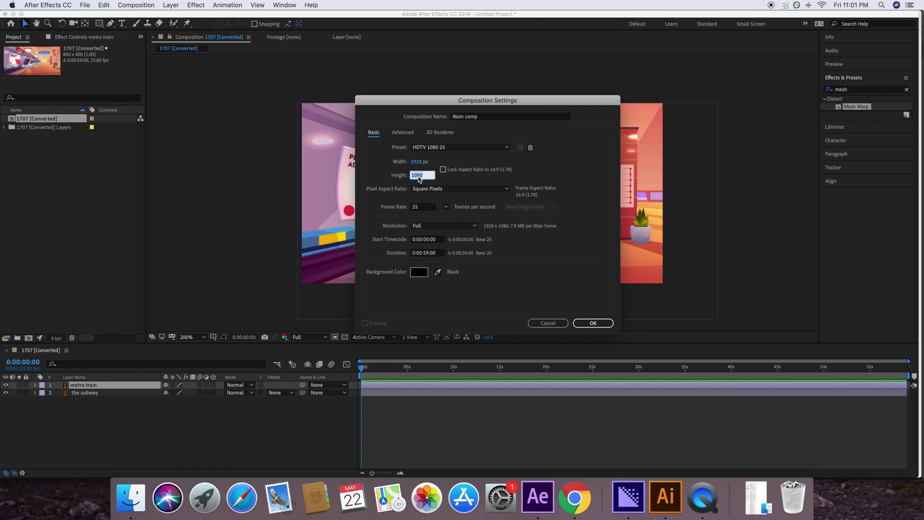
click(415, 206)
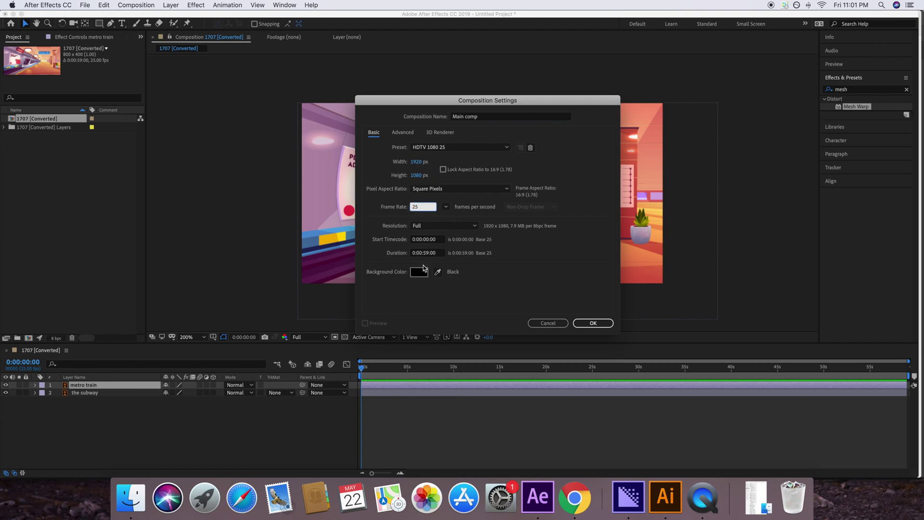
click(426, 256)
double_click(424, 253)
text(10)
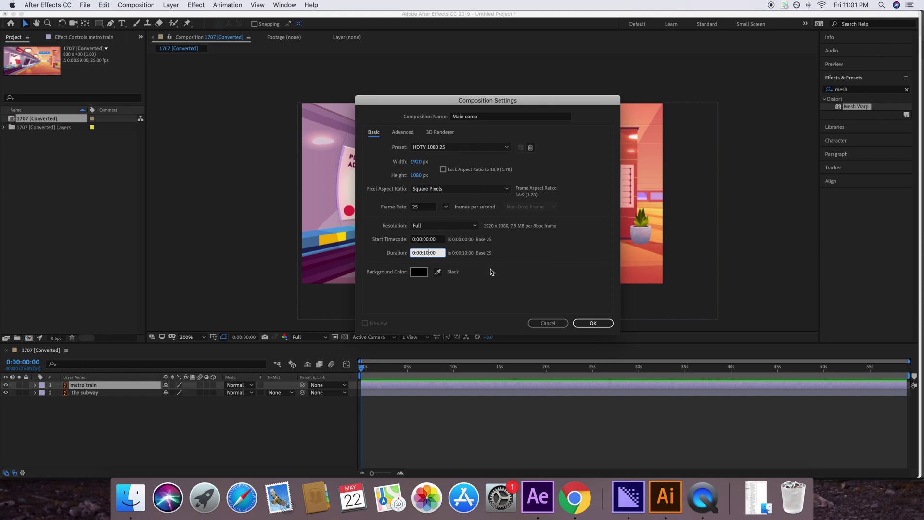
click(584, 322)
click(597, 325)
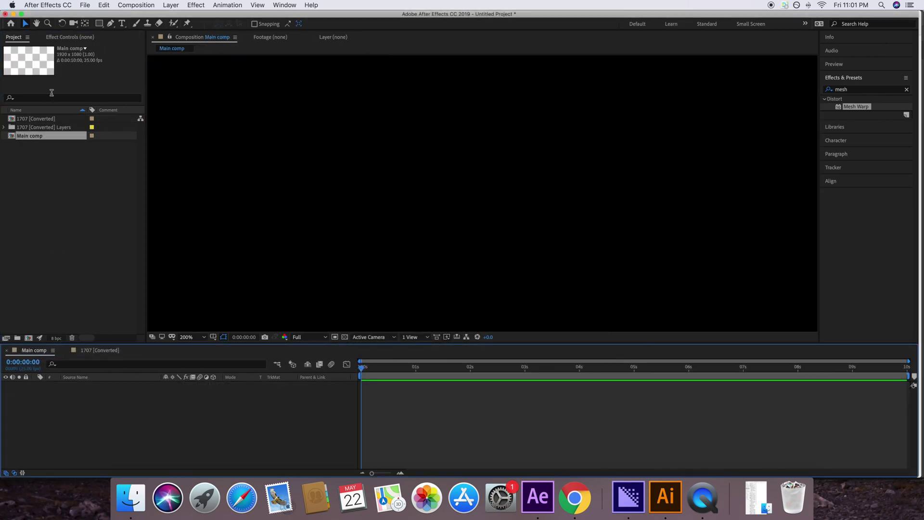
- Add 1707 [Converted] to Main comp as a layer and scale it to 278%
click(43, 120)
drag(42, 124, 120, 413)
key(comma)
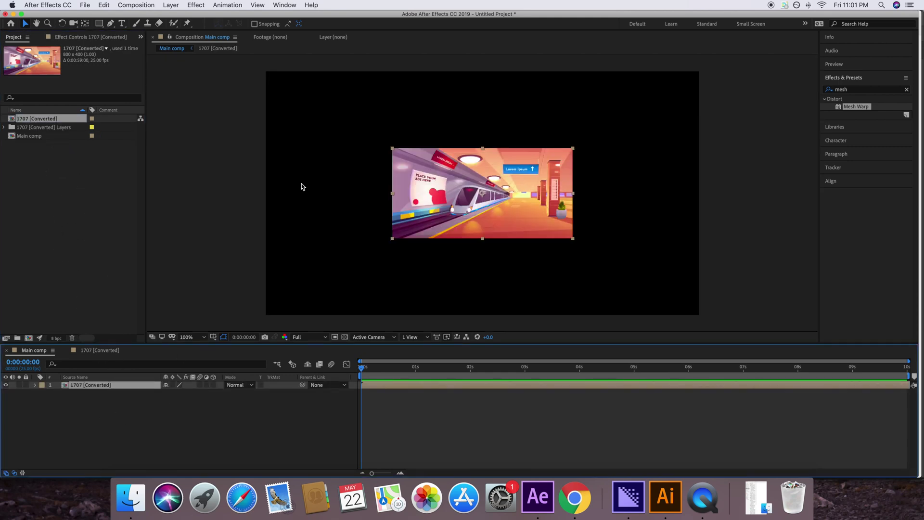
key(comma)
key(comma)
key(period)
key(s)
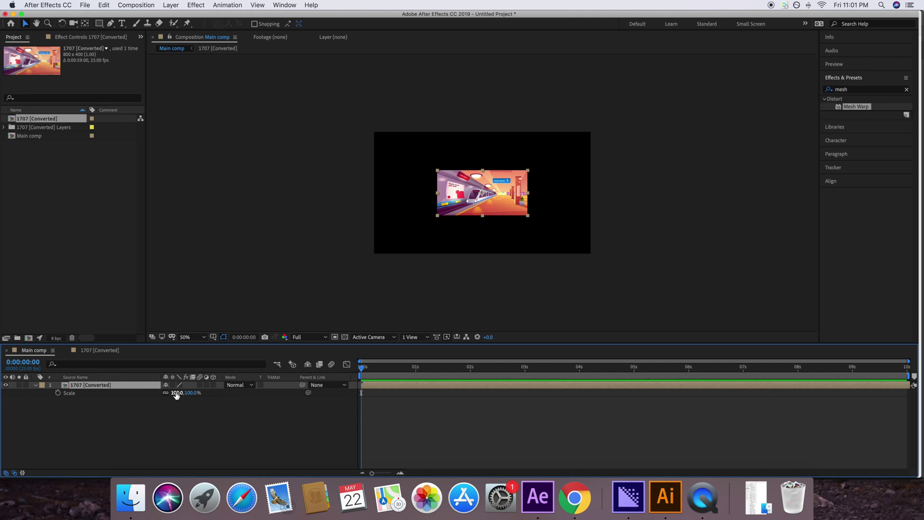
drag(175, 392, 255, 393)
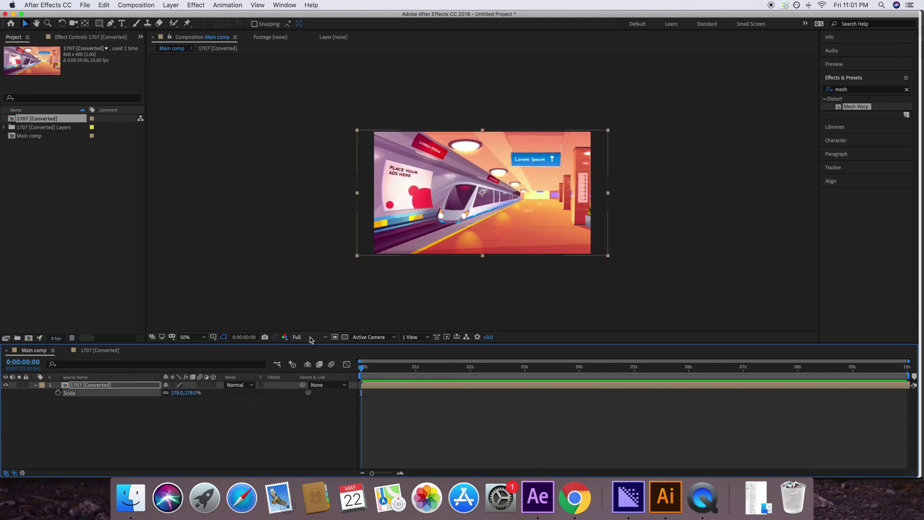
key(period)
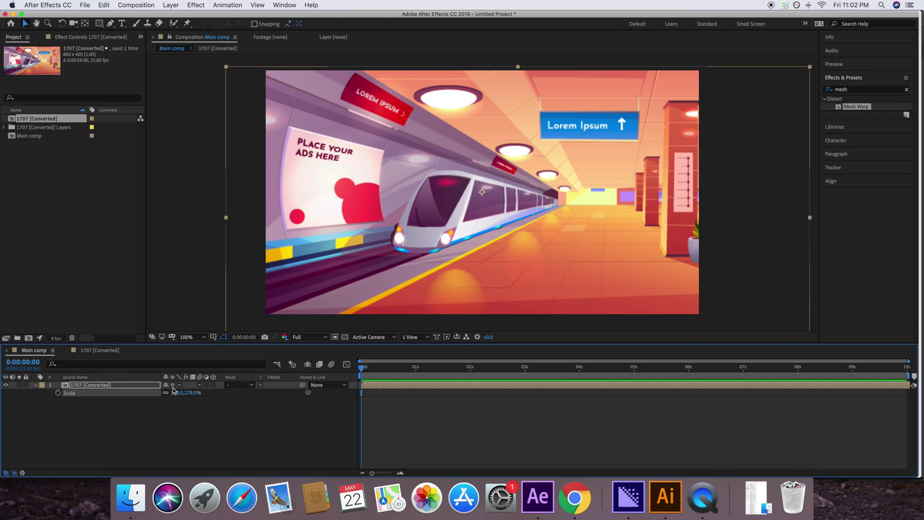
click(181, 416)
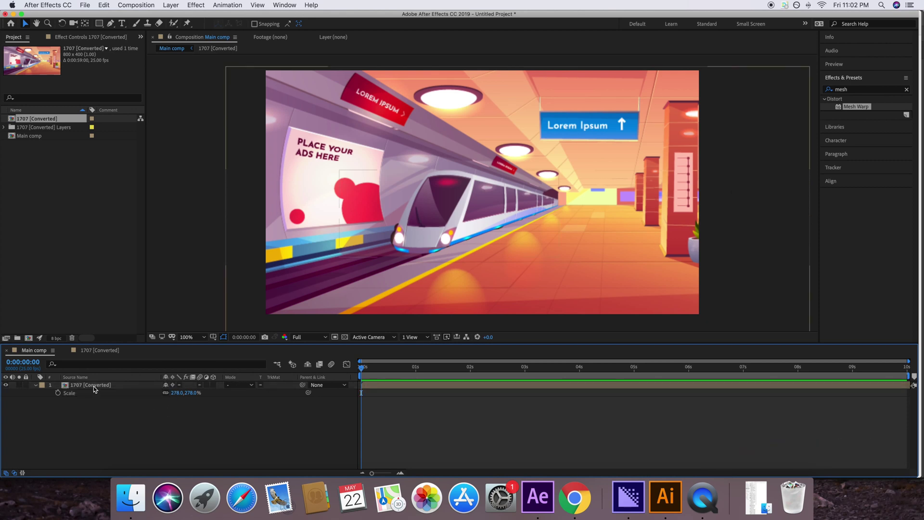
- Reopen the 1707 [Converted] composition and select its metro train layer
click(95, 351)
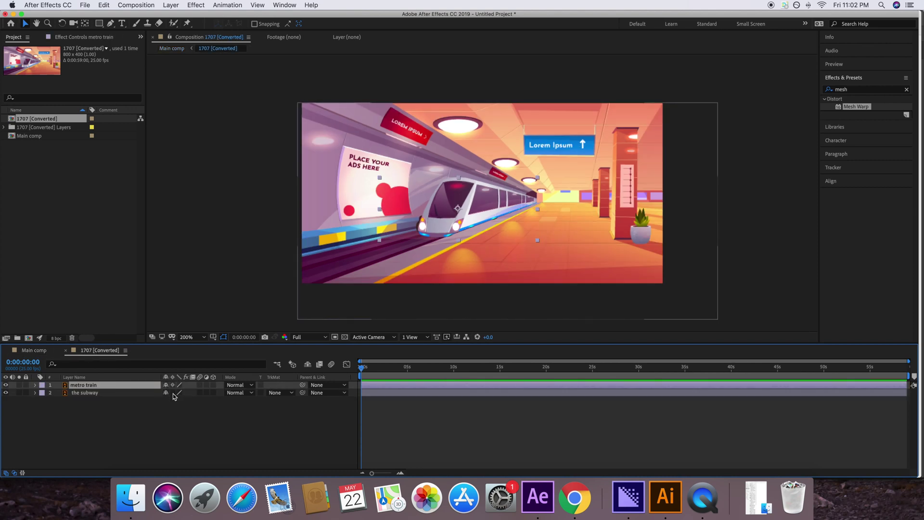
click(42, 352)
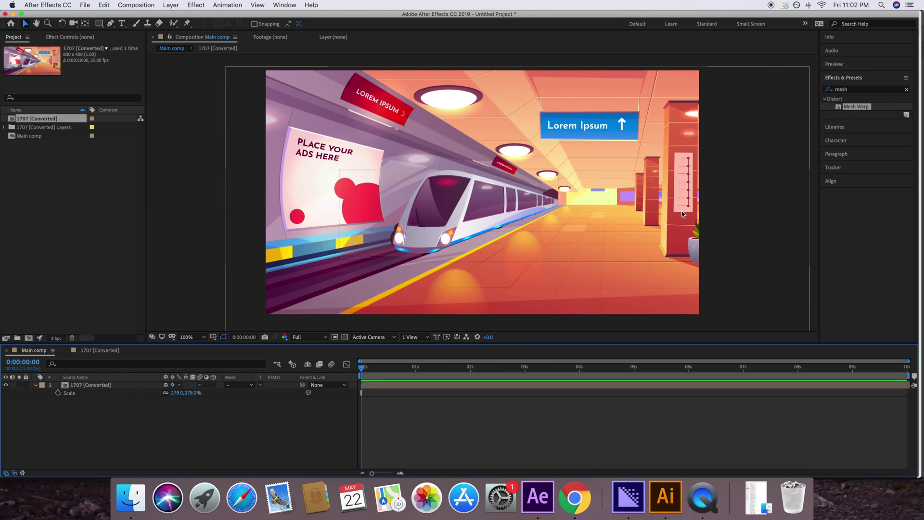
click(92, 353)
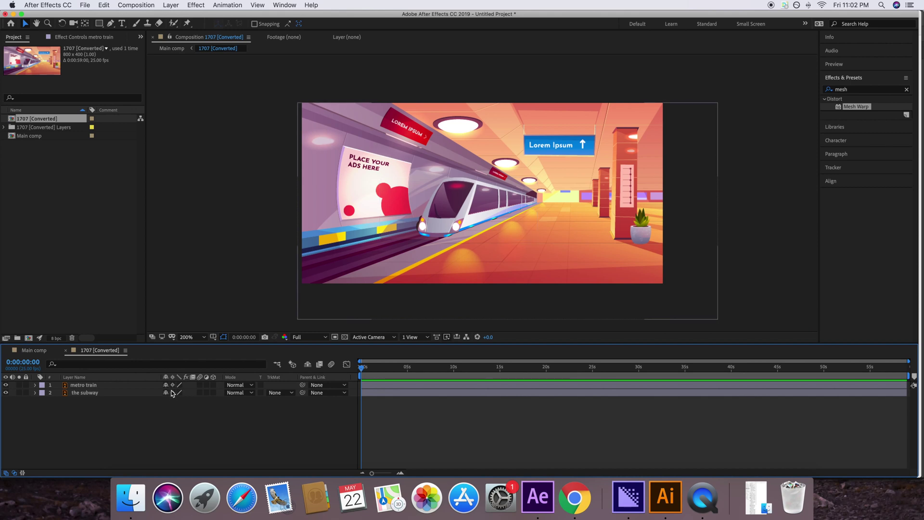
click(142, 385)
click(141, 392)
click(139, 385)
click(139, 406)
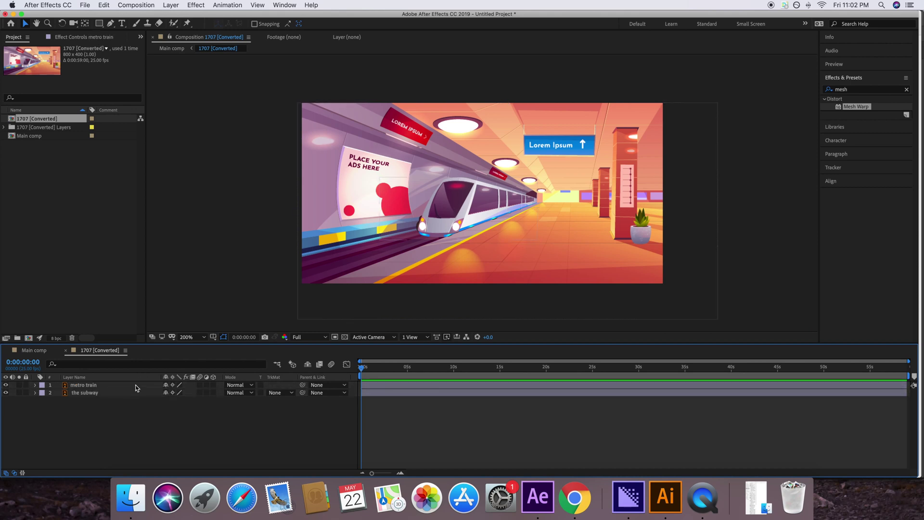
click(136, 385)
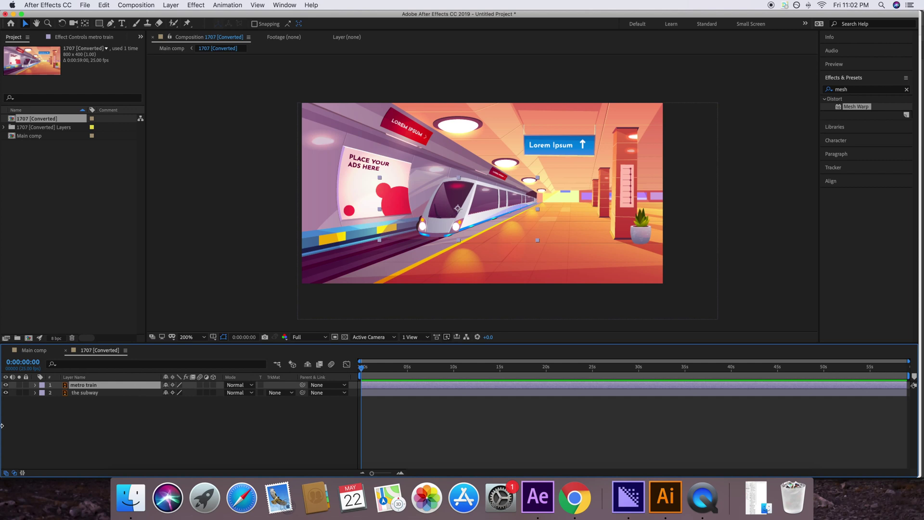
click(6, 385)
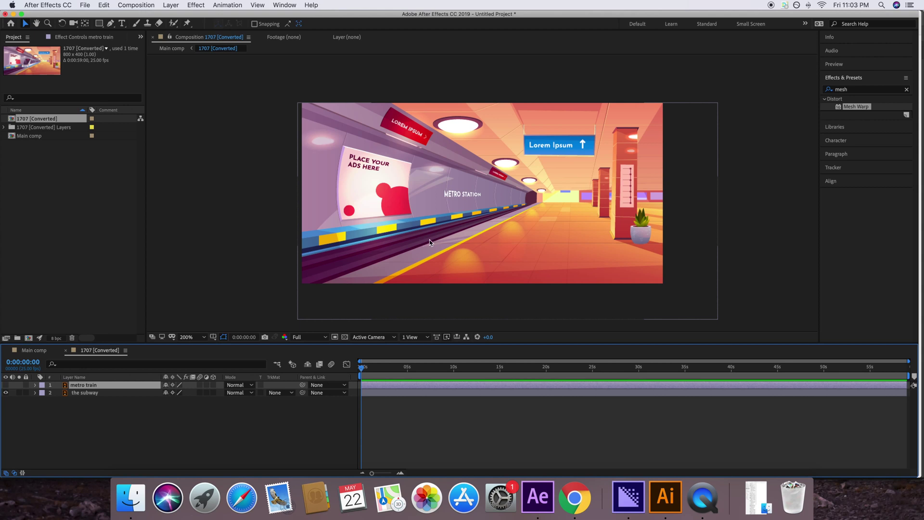
click(6, 386)
- Scale the metro train layer down to 45% and zoom in to inspect it
key(s)
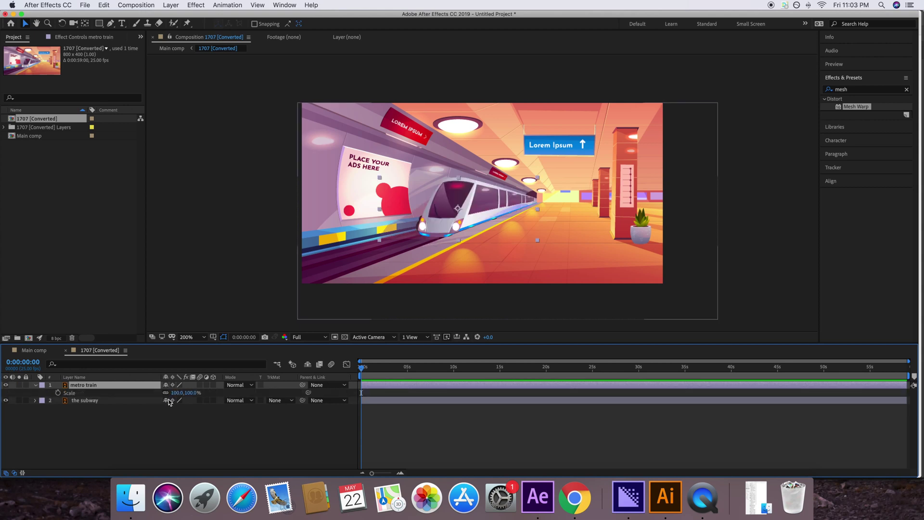
drag(173, 393, 151, 393)
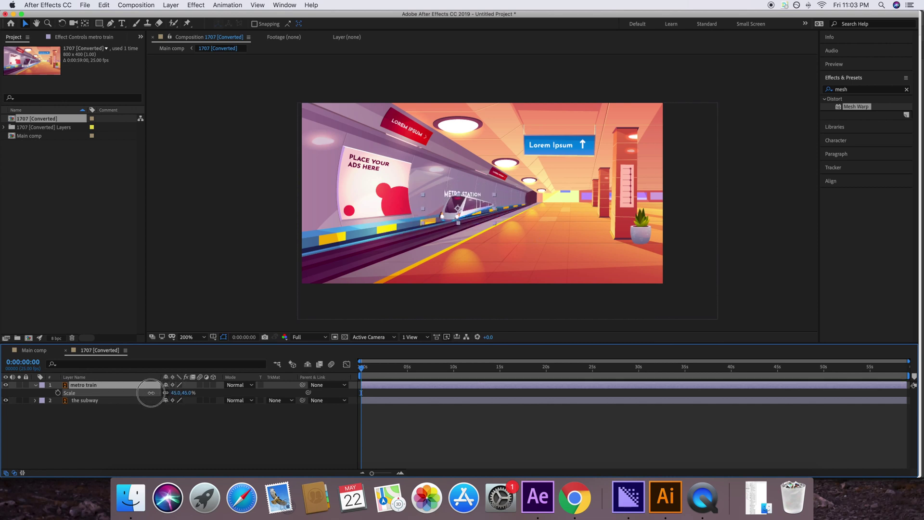
key(Return)
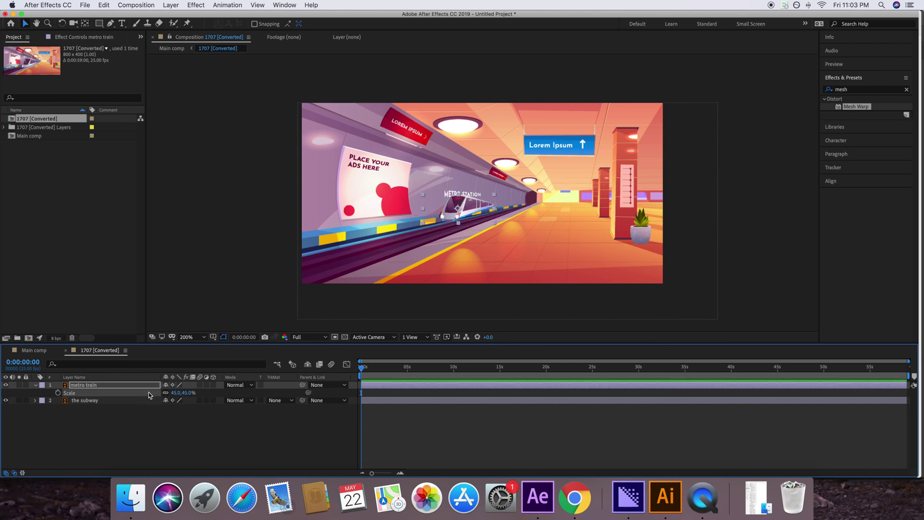
key(period)
key(period)
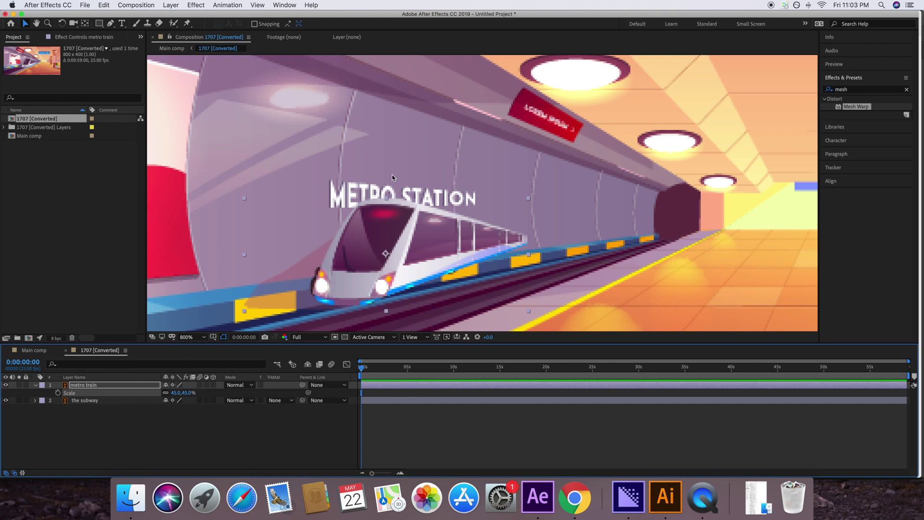
scroll(403, 195, down, 6)
scroll(403, 195, up, 4)
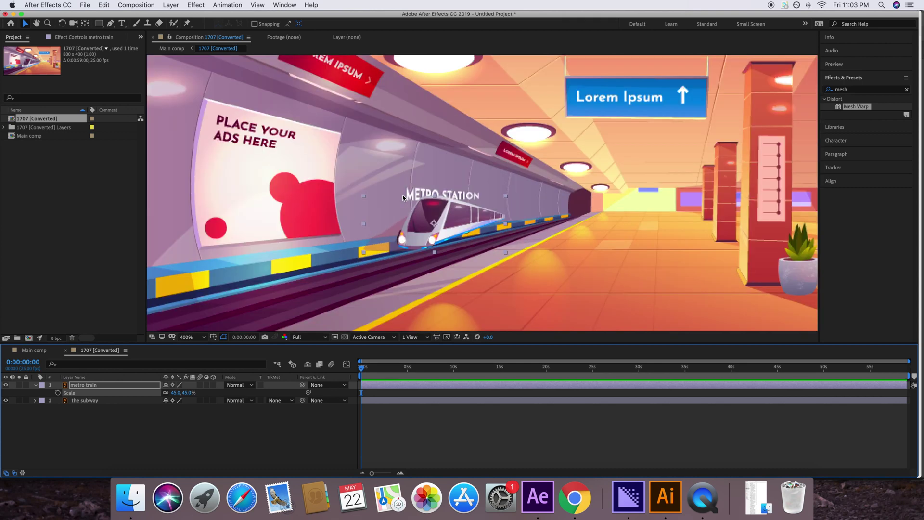
click(136, 388)
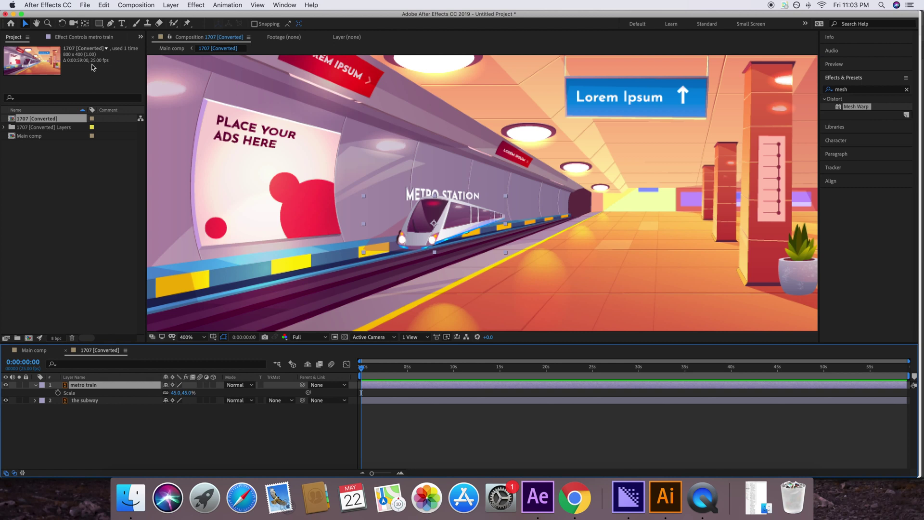
- With the Pan Behind tool, reset Scale to 100% and move the anchor to the train's rear
click(85, 24)
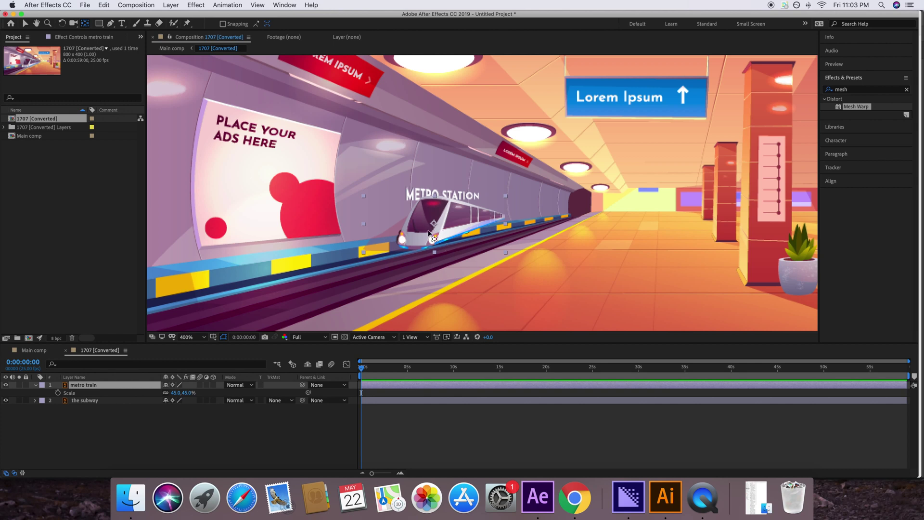
click(175, 393)
key(Return)
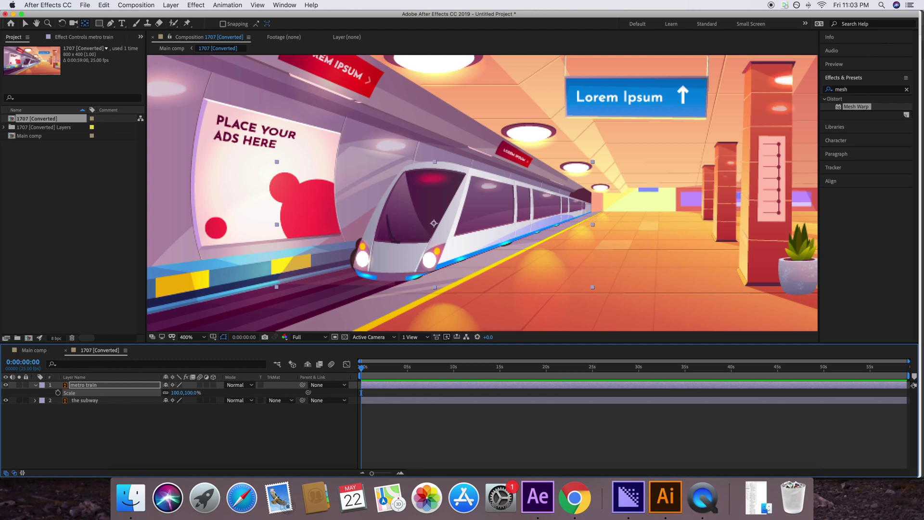
drag(437, 228, 583, 207)
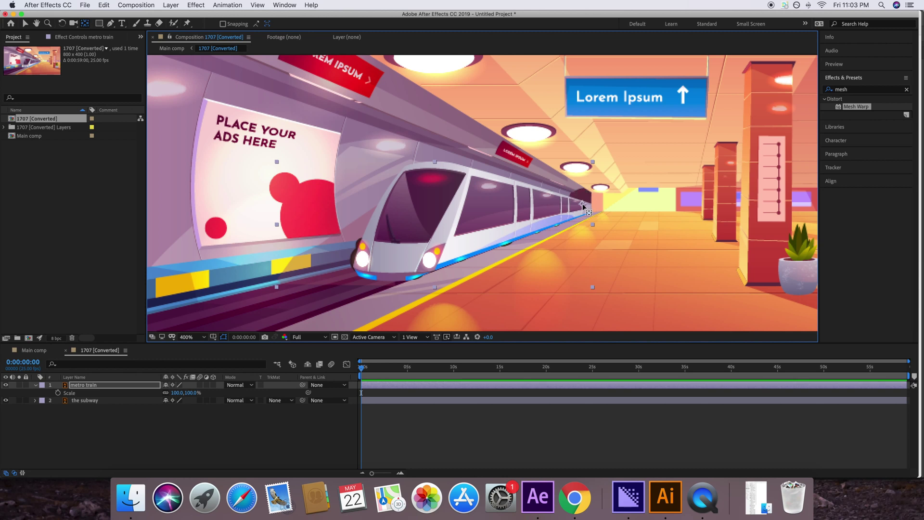
- Shrink the metro train to 15%
click(115, 388)
mouse_move(177, 393)
mouse_down()
mouse_move(133, 396)
mouse_move(207, 394)
mouse_move(182, 395)
mouse_up()
scroll(350, 277, down, 2)
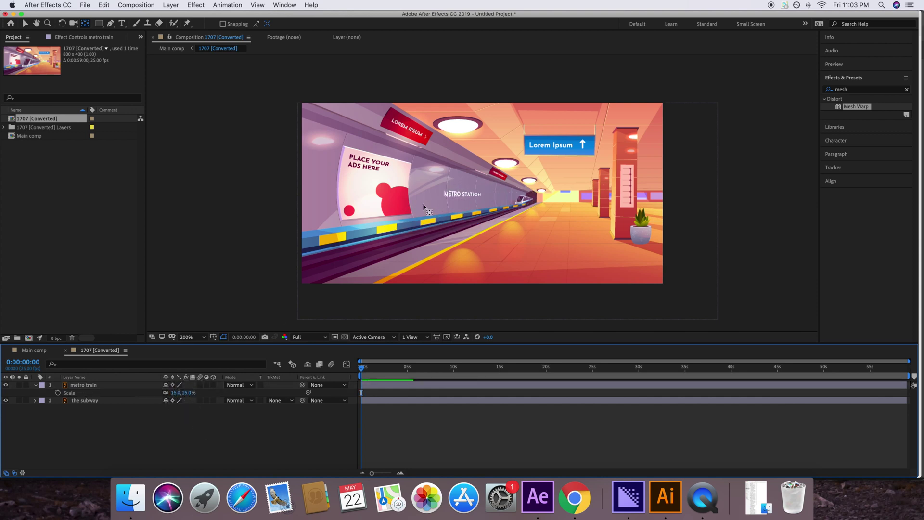
- Set the train's Scale to 100% and keyframe it at 0:00:07:01
click(129, 427)
click(176, 394)
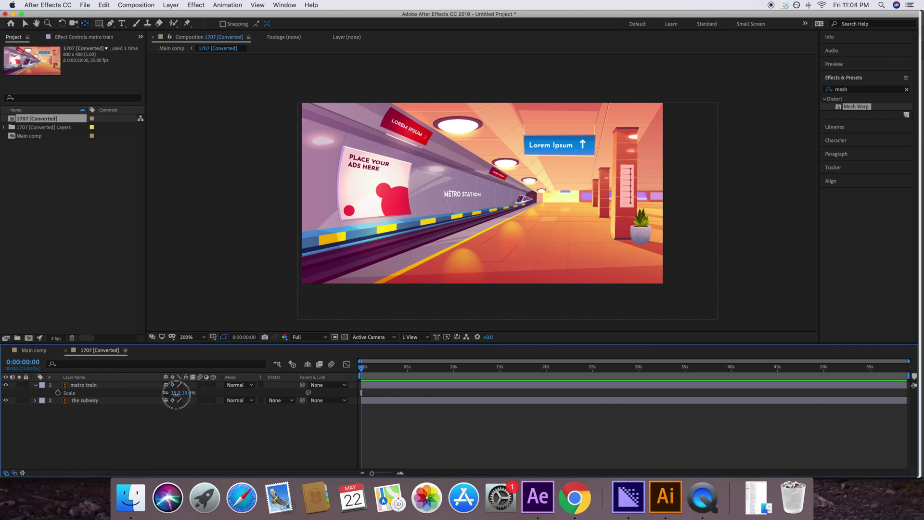
key(Return)
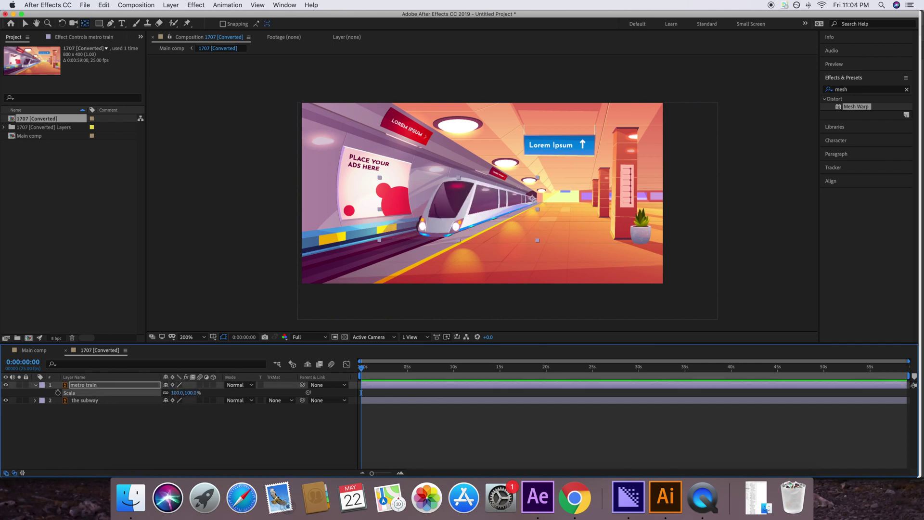
click(193, 422)
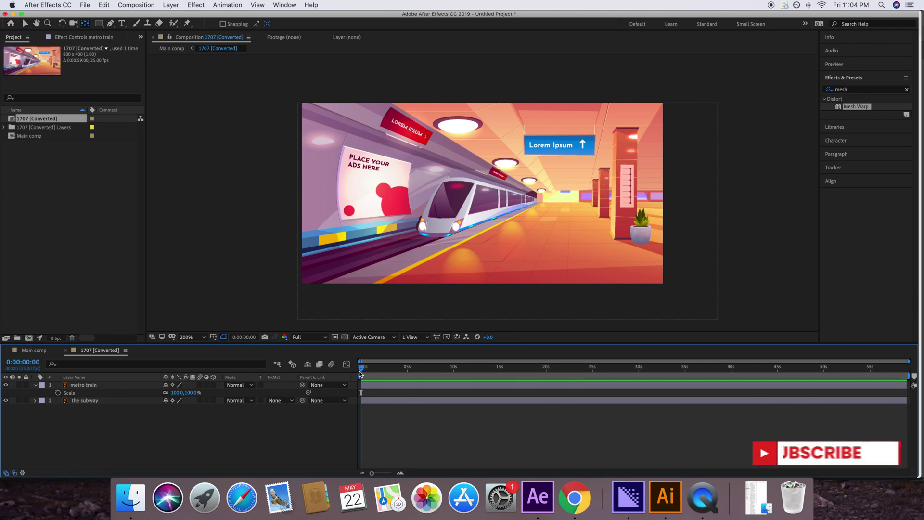
drag(360, 371, 428, 368)
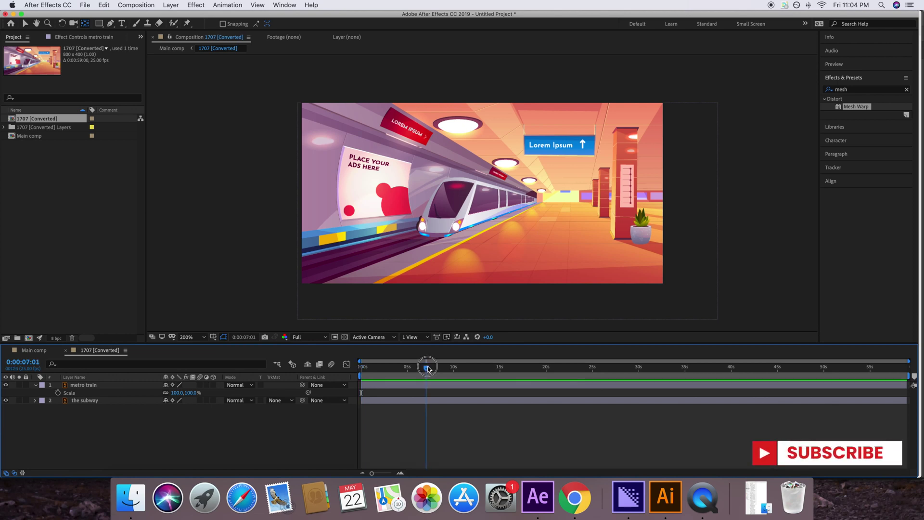
click(59, 395)
- Add a 0% Scale keyframe at 0:00:00:00 and preview the animation
click(85, 431)
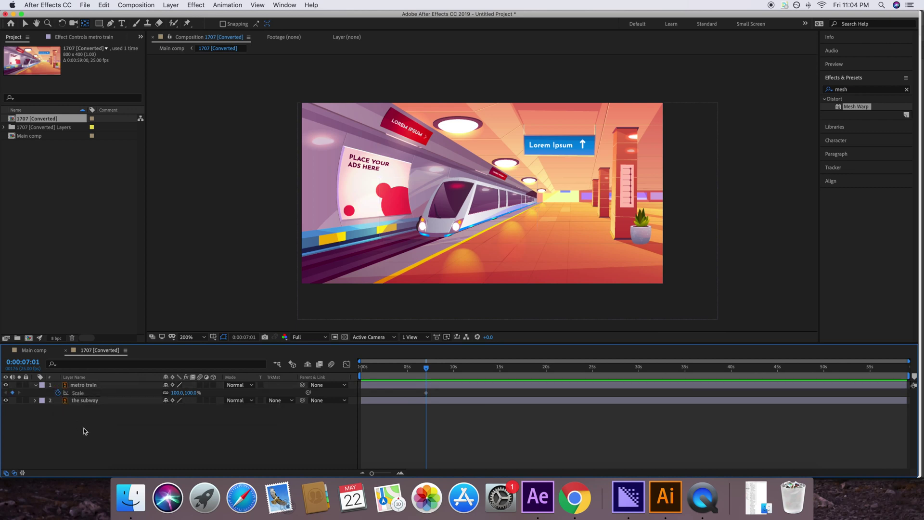
drag(430, 371, 350, 369)
click(381, 388)
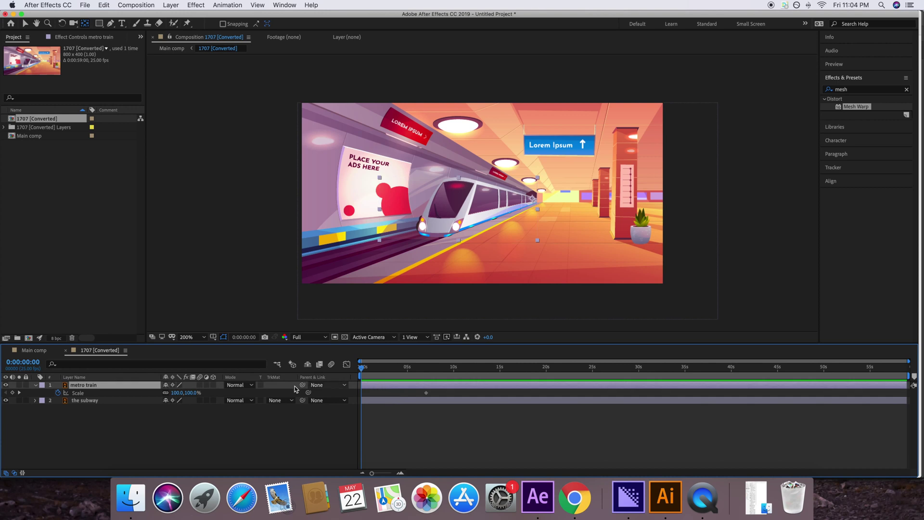
click(176, 393)
click(321, 424)
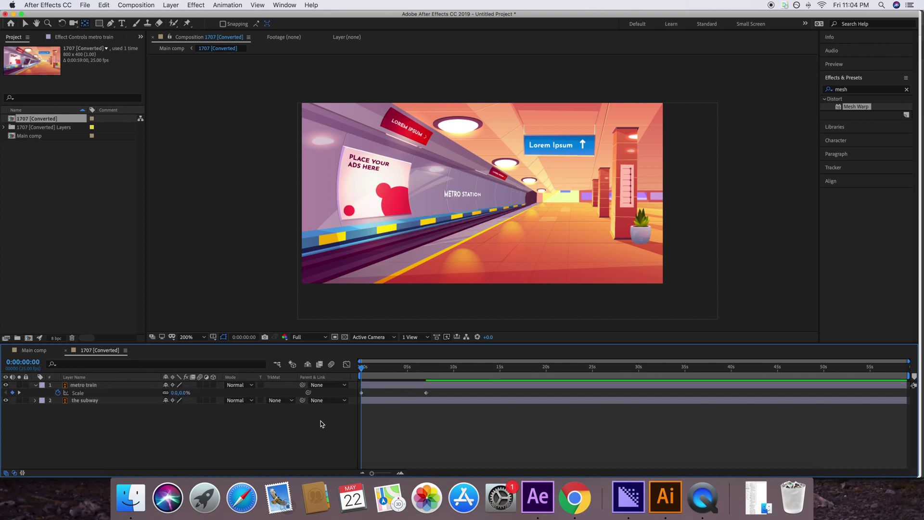
key(space)
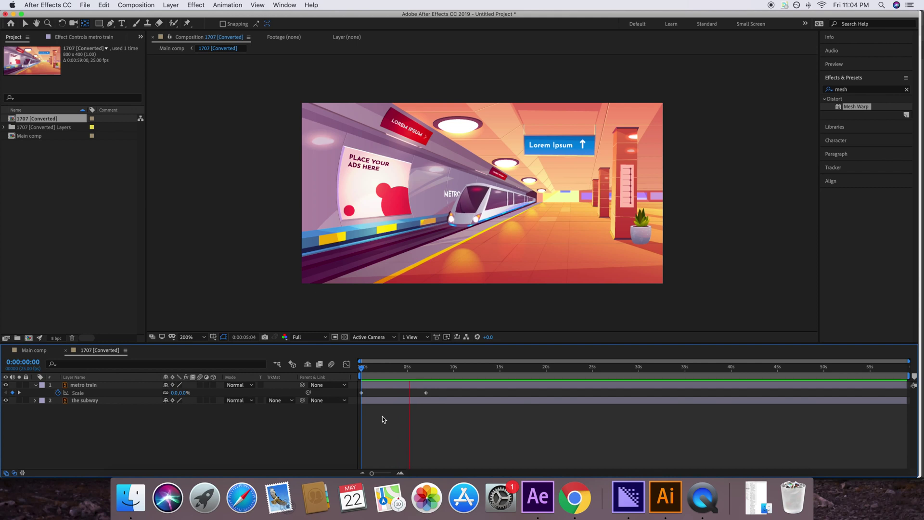
mouse_move(415, 367)
mouse_down()
mouse_move(383, 369)
mouse_move(418, 370)
mouse_up()
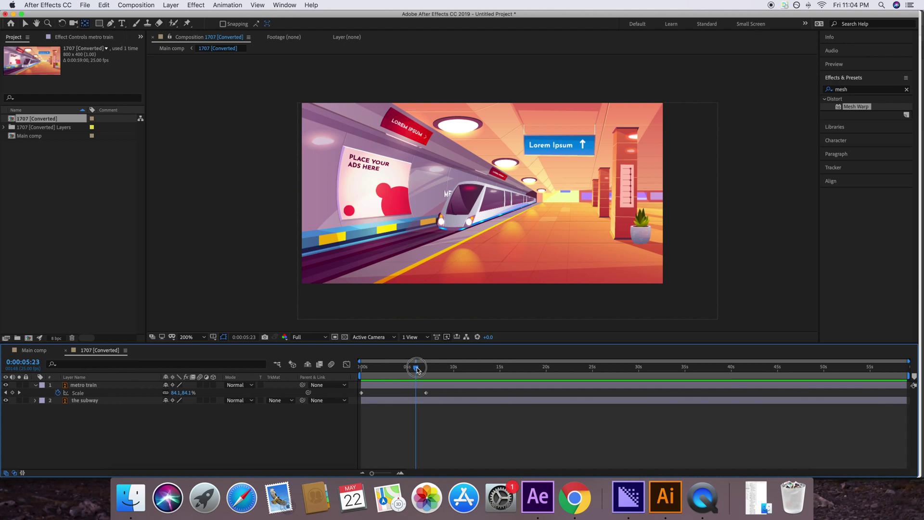
key(v)
drag(418, 370, 440, 365)
click(424, 407)
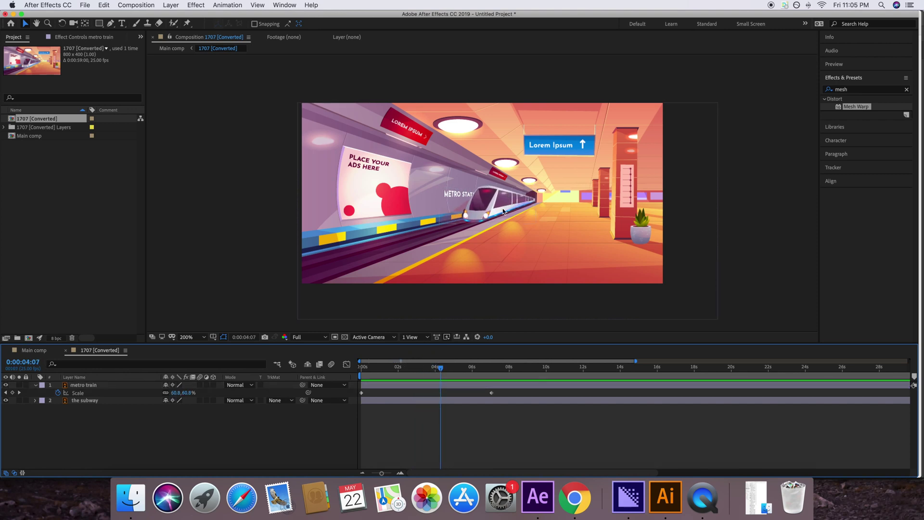
- Set a starting Position keyframe on the metro train layer at 0:00:04:07
click(106, 387)
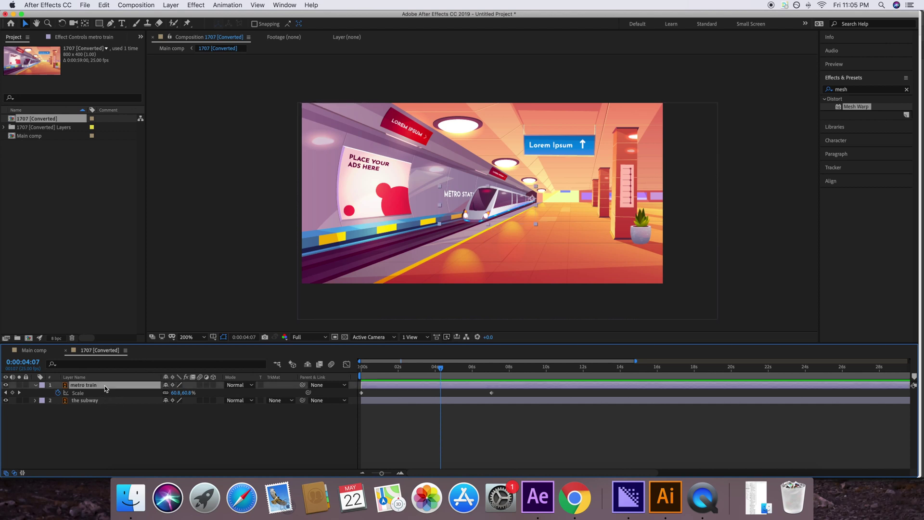
key(p)
click(58, 393)
drag(443, 368, 398, 365)
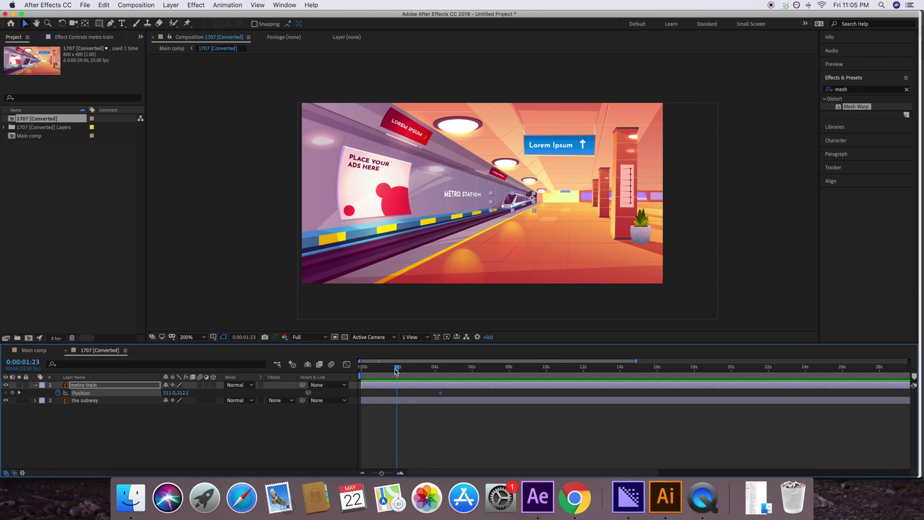
drag(397, 371, 384, 375)
- Lower the train's Position Y to 219.1 at 0:00:01:05
click(417, 408)
click(393, 386)
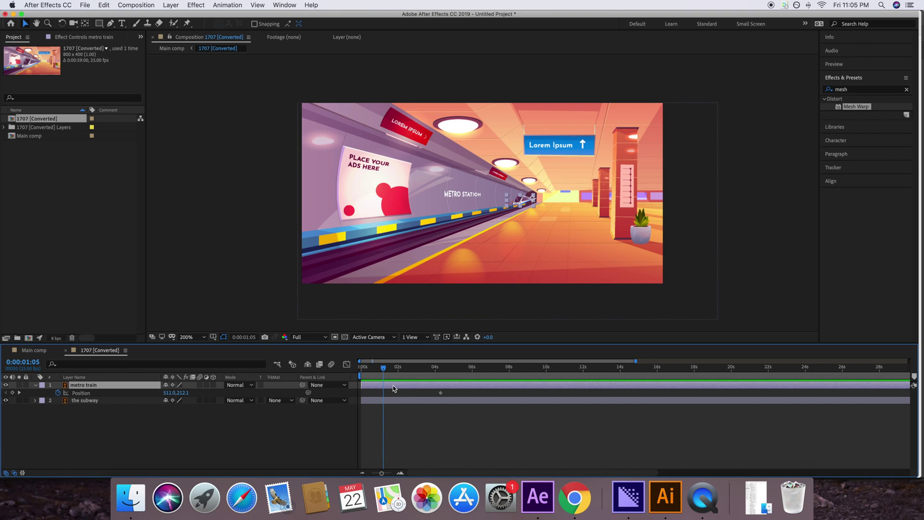
drag(182, 396, 183, 393)
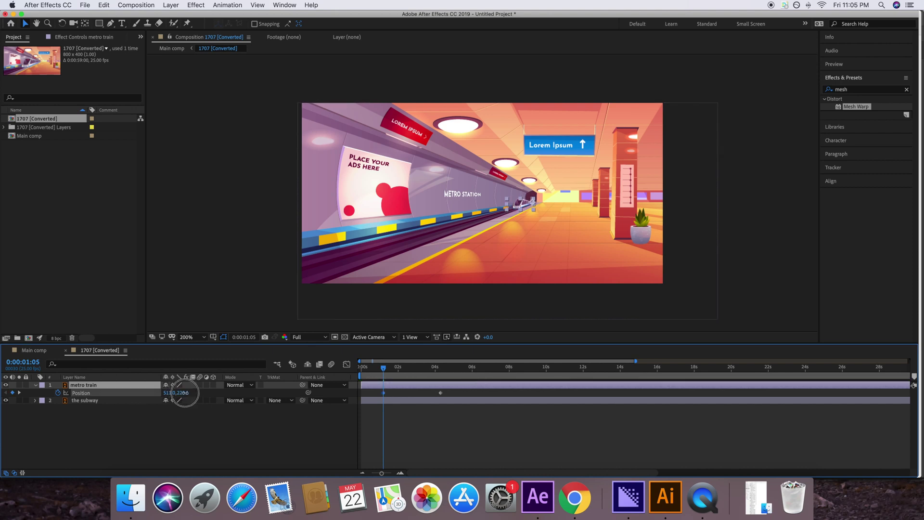
key(super+shift+a)
key(period)
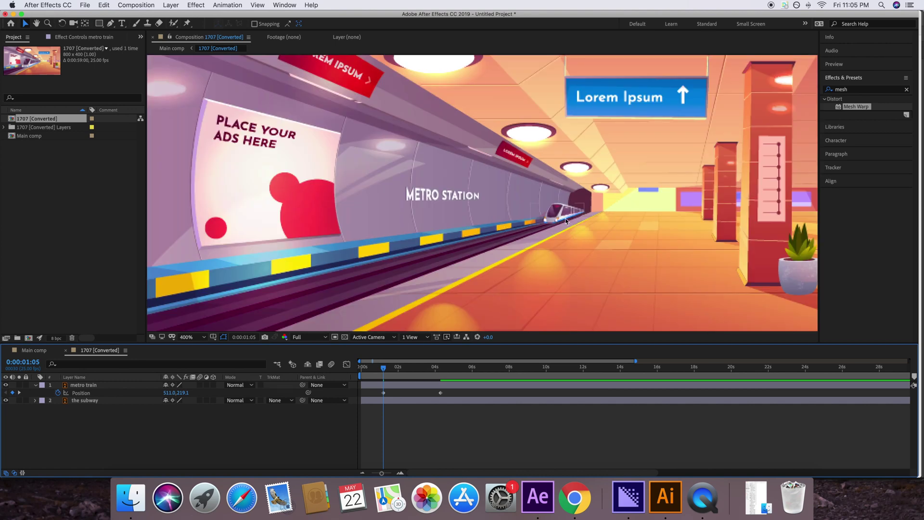
- Show the train's Position and Scale keyframes and preview the animation from the start
key(Home)
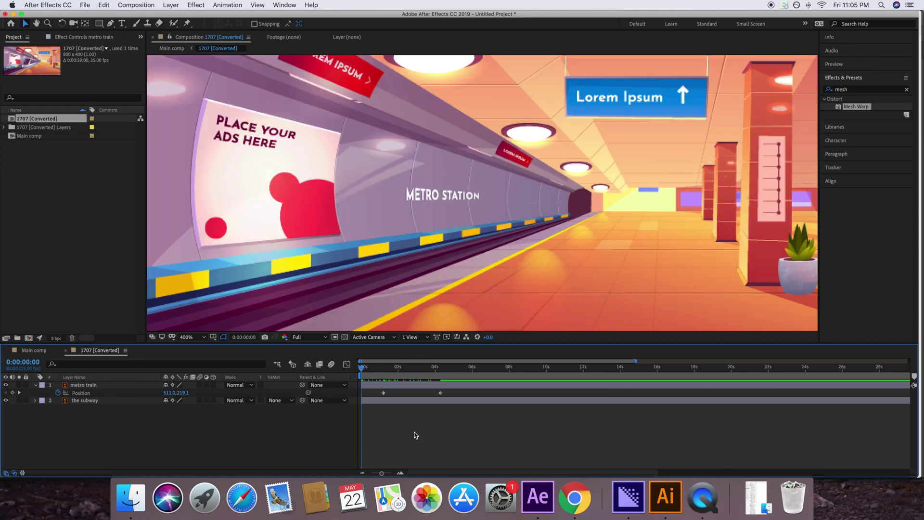
click(395, 392)
key(u)
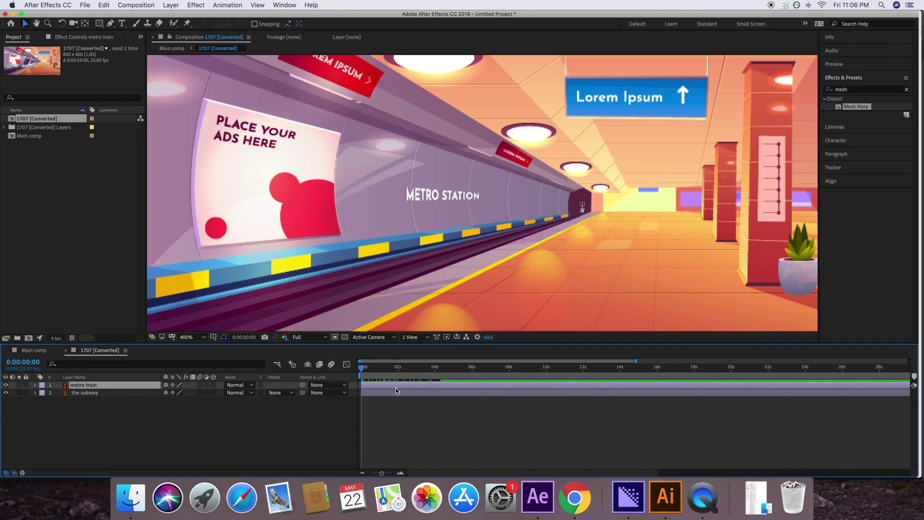
key(u)
key(comma)
key(space)
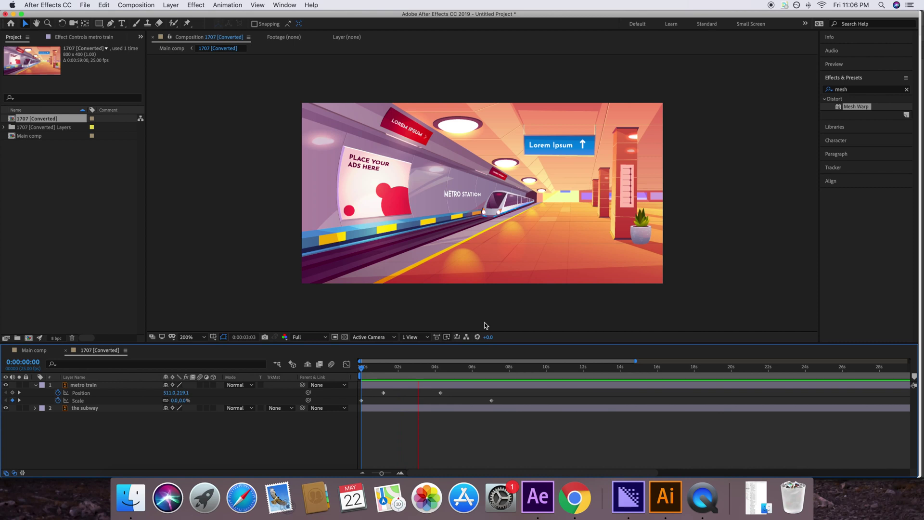
drag(526, 371, 491, 367)
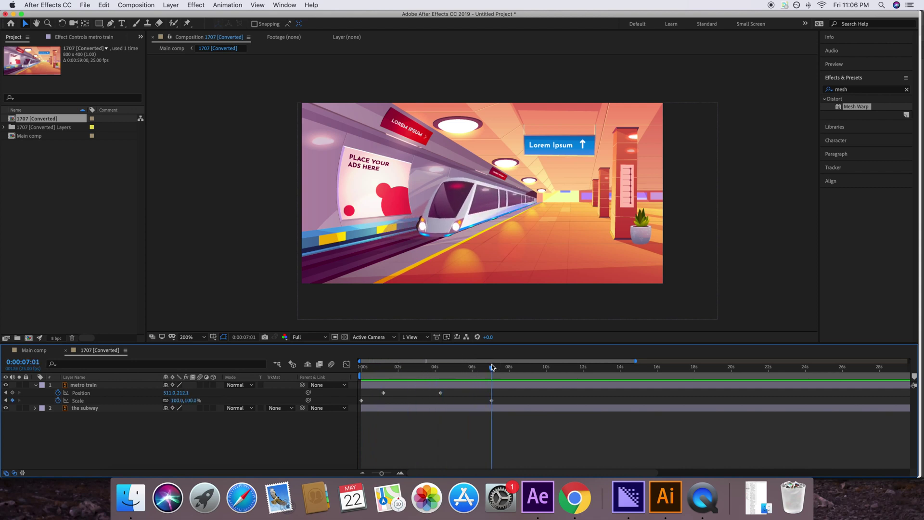
drag(511, 397, 356, 404)
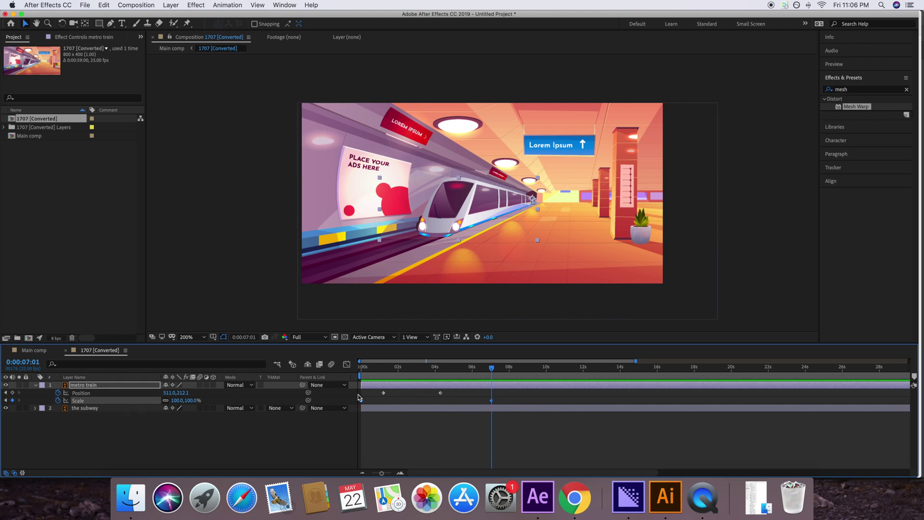
- Apply Keyframe Assistant > Easy Ease to both of the train's Scale keyframes
right_click(492, 403)
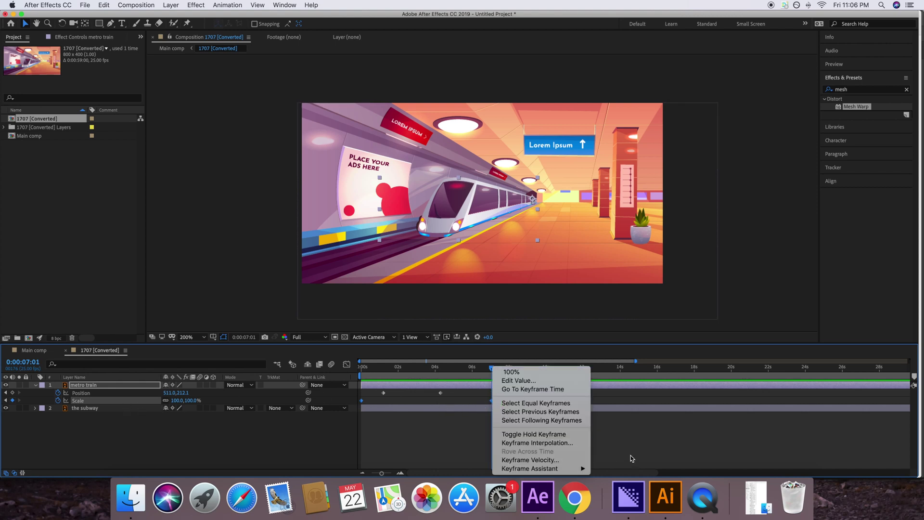
mouse_move(574, 472)
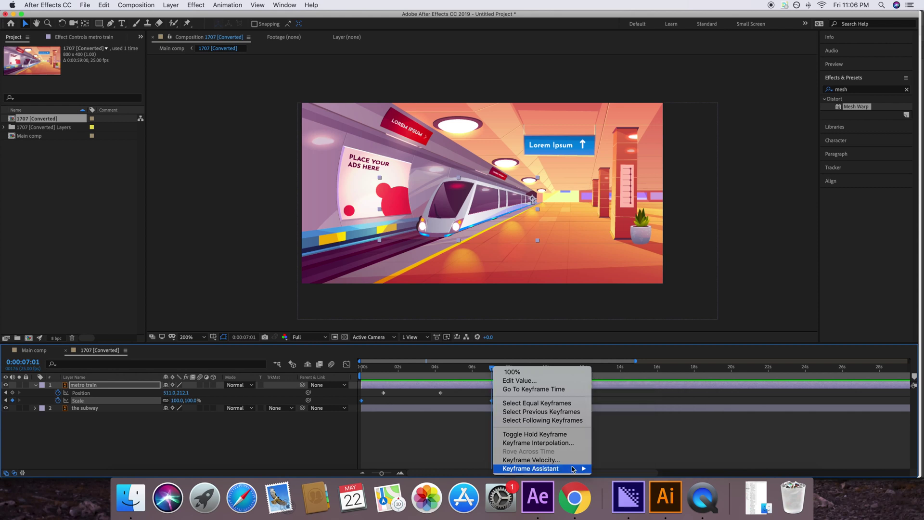
click(619, 419)
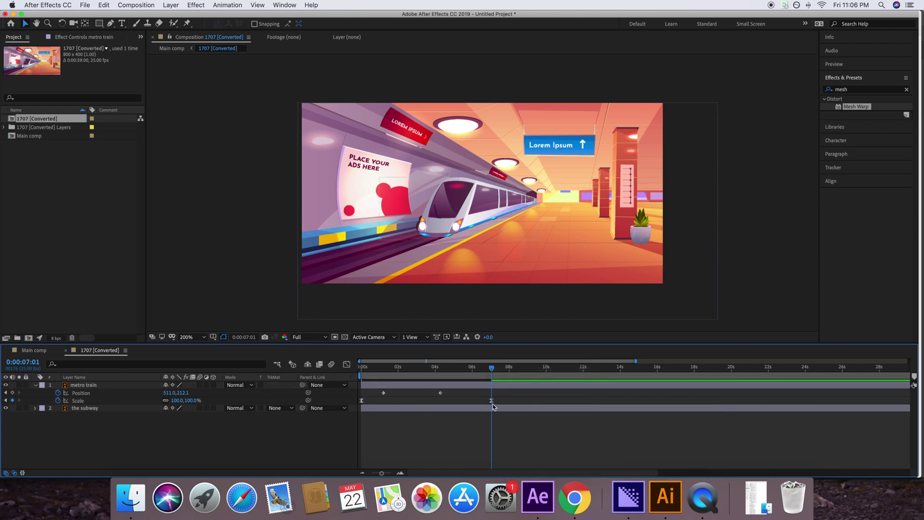
click(491, 401)
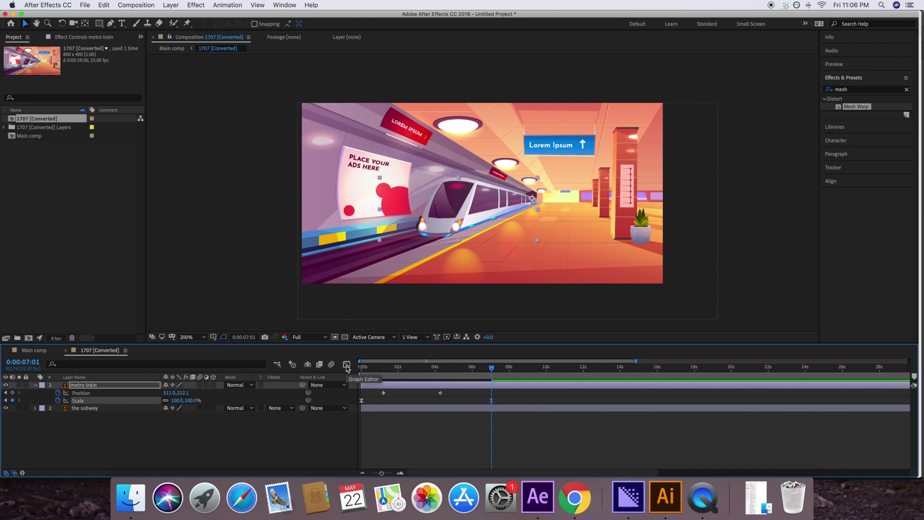
- In the Graph Editor's speed graph, drag the last Scale keyframe's influence handle left
click(347, 365)
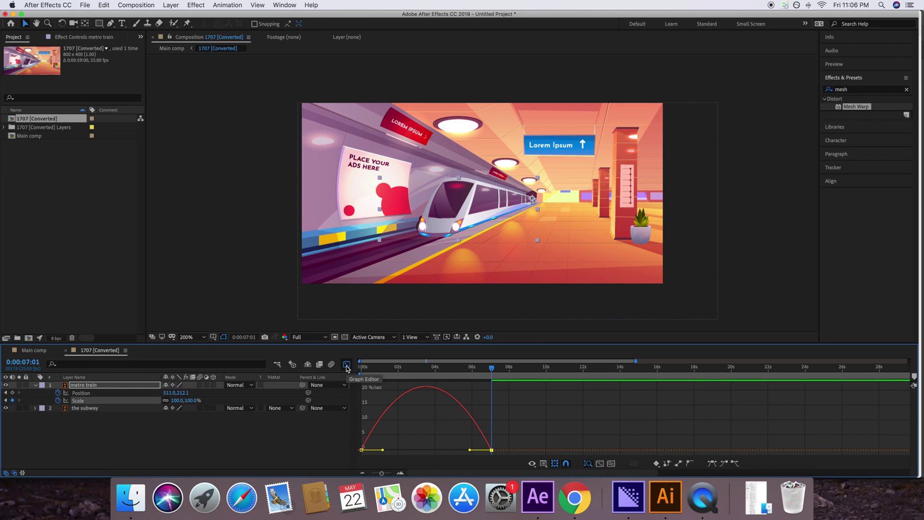
right_click(519, 417)
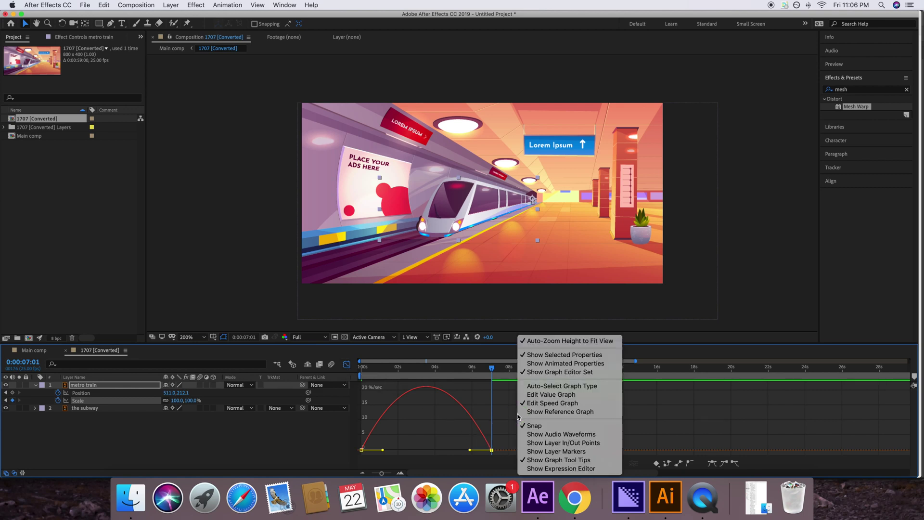
click(576, 409)
mouse_move(492, 451)
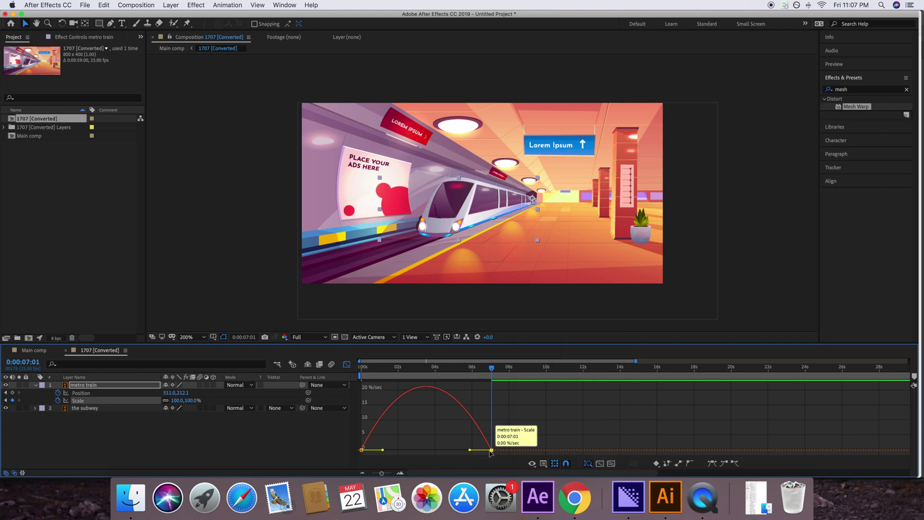
click(470, 450)
drag(470, 450, 426, 450)
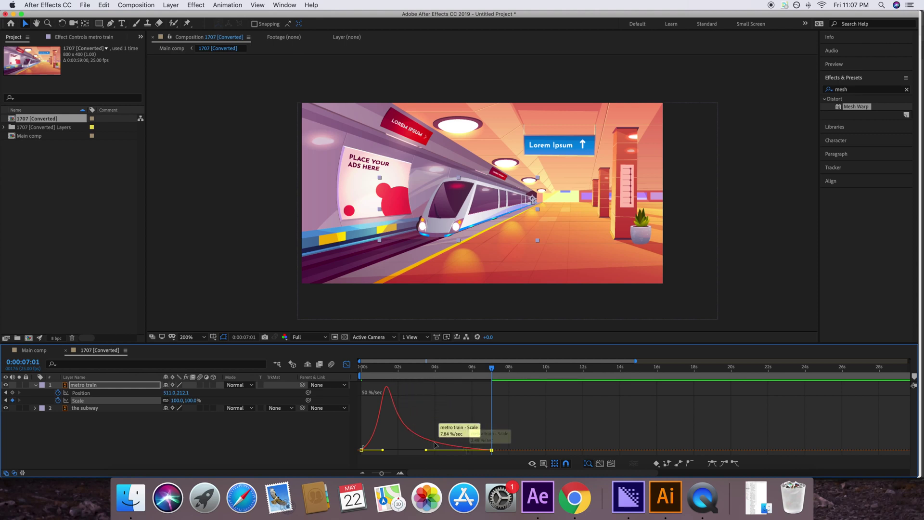
click(346, 365)
click(507, 436)
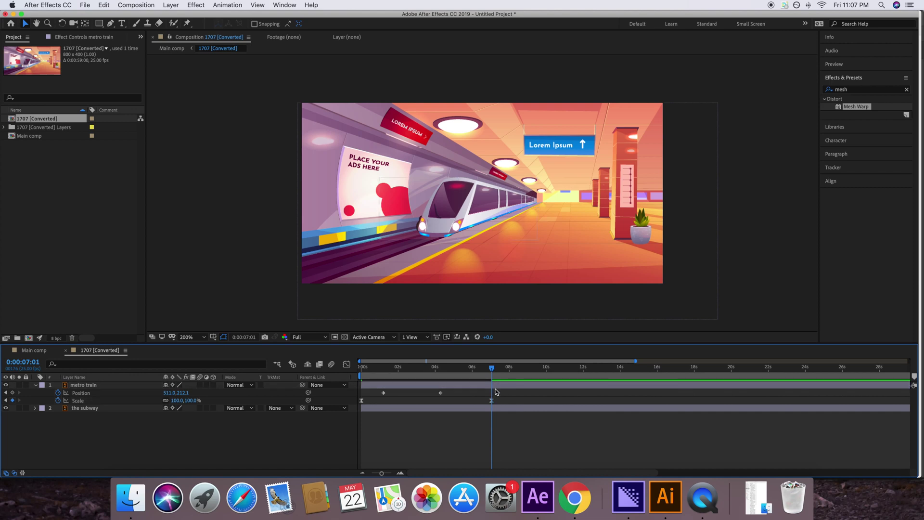